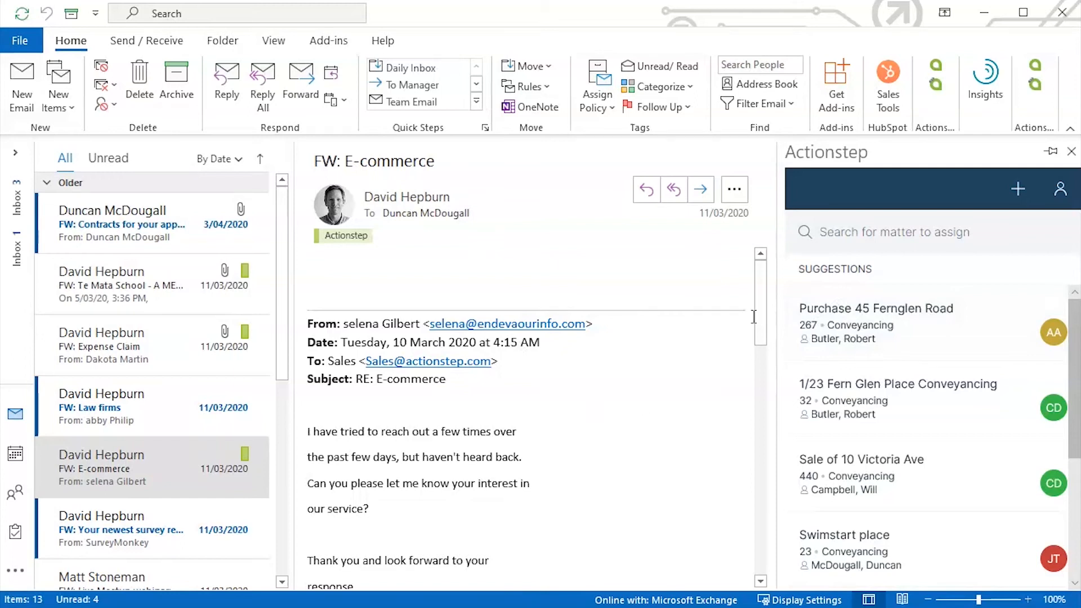
mouse_move(778, 291)
left_mouse_down()
mouse_move(846, 304)
mouse_move(763, 306)
left_mouse_up()
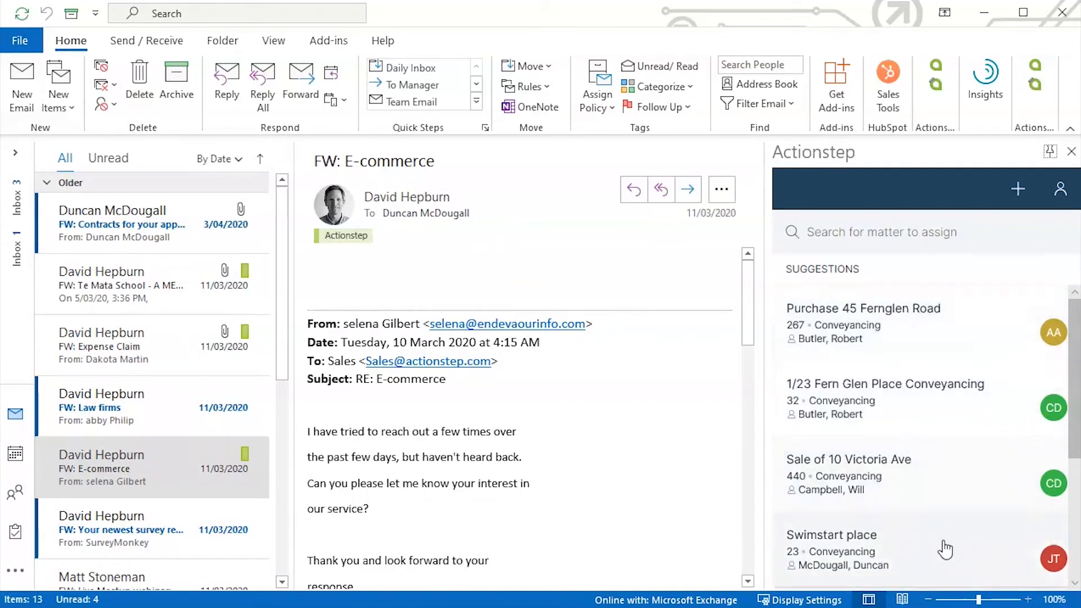
left_click(912, 346)
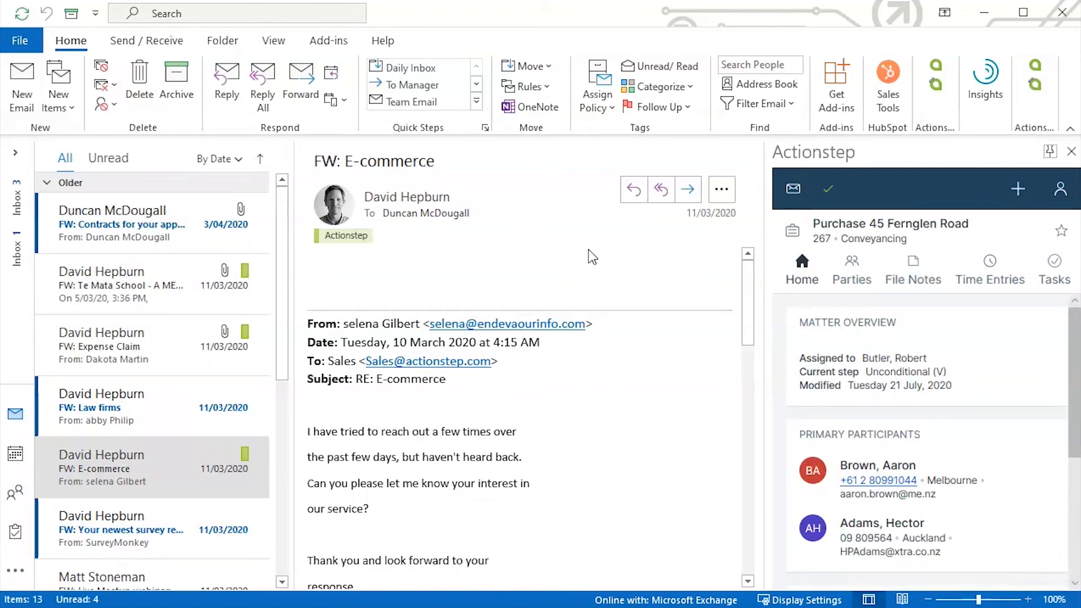
left_click(171, 214)
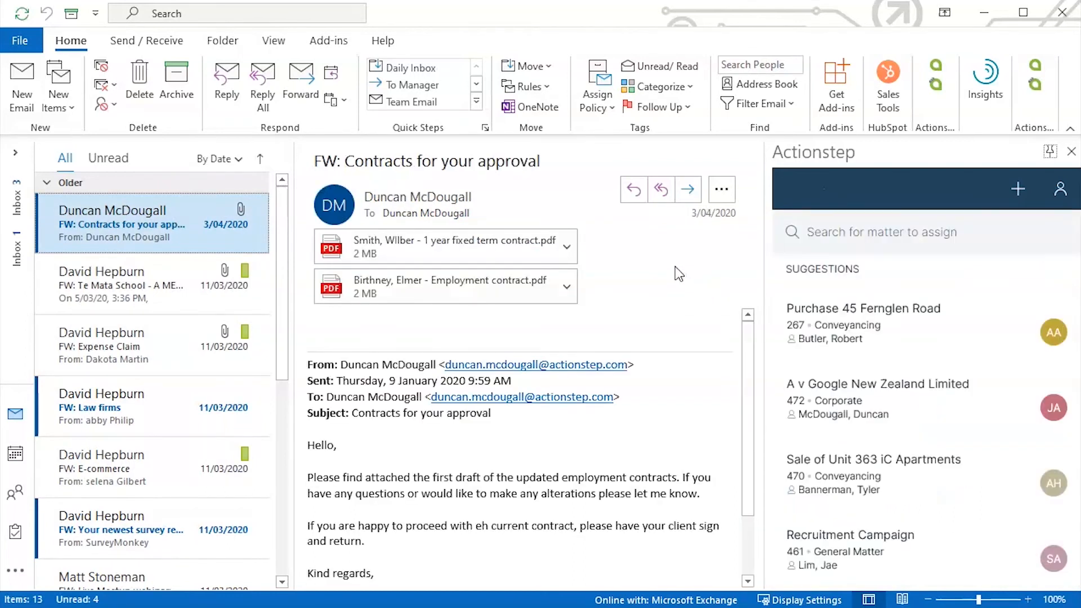
left_click(843, 234)
type("wilson")
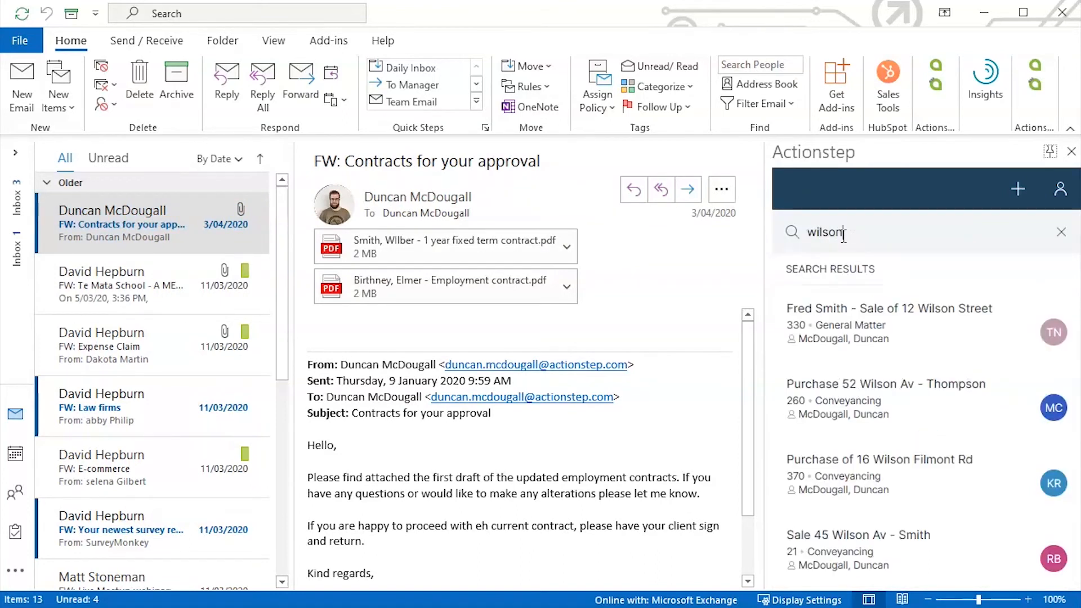
key("BackSpace")
key("BackSpace")
key("BackSpace")
key("BackSpace")
key("BackSpace")
key("BackSpace")
type("21")
left_click(853, 266)
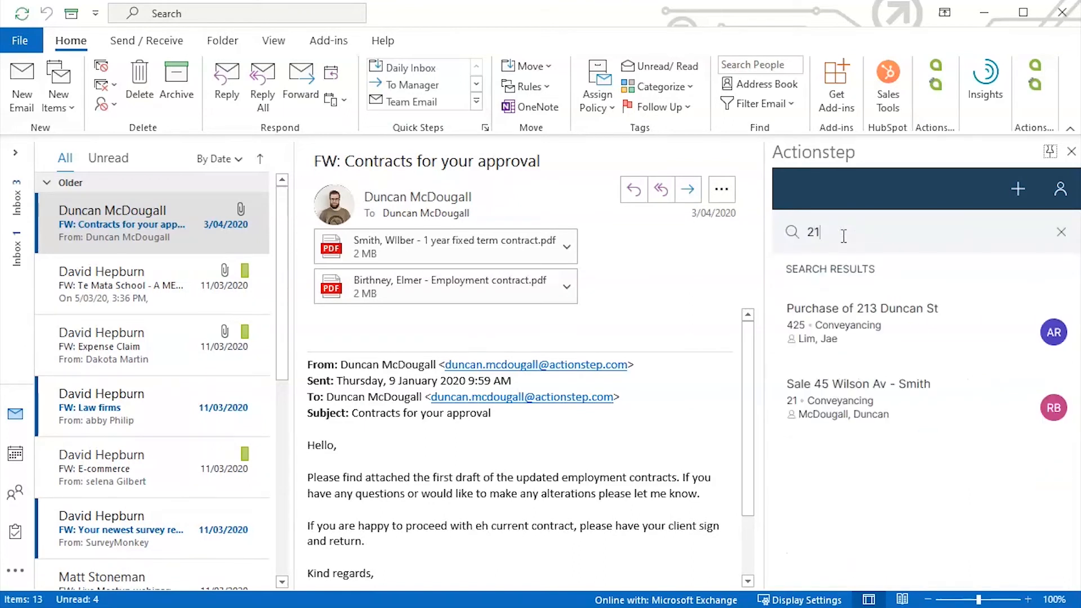
left_click(904, 315)
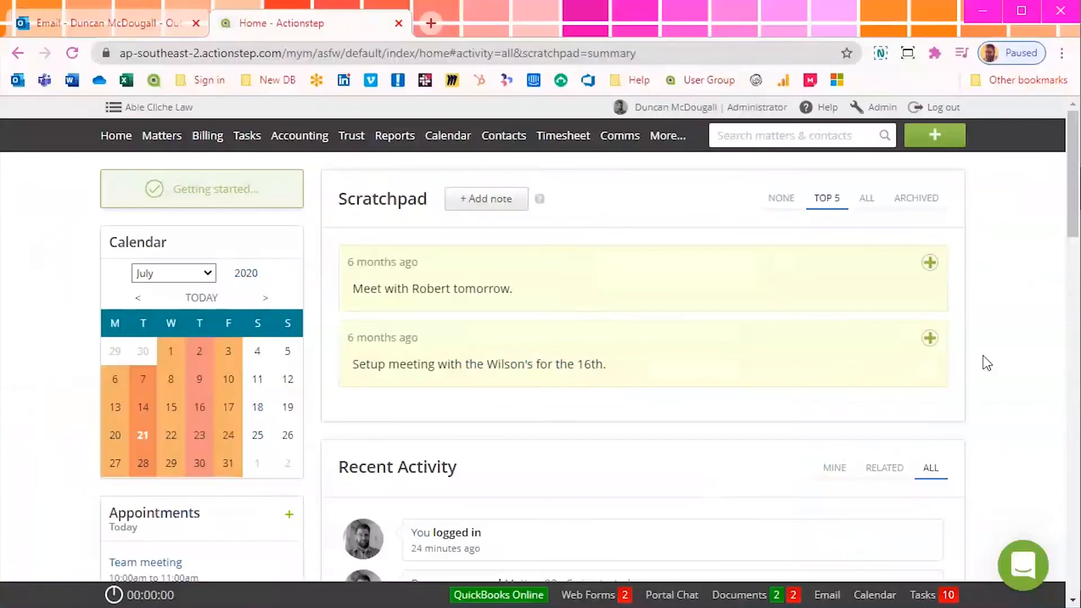
Open matter 425 in Actionstep web, view its Comms inbox, then return to Outlook
left_click(789, 137)
type("425")
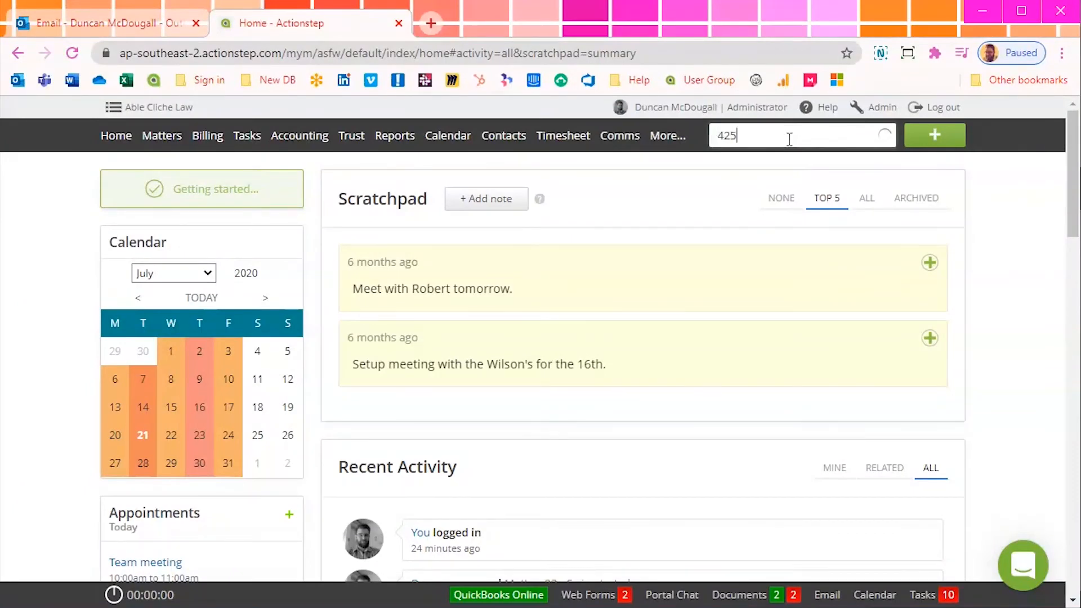
left_click(725, 233)
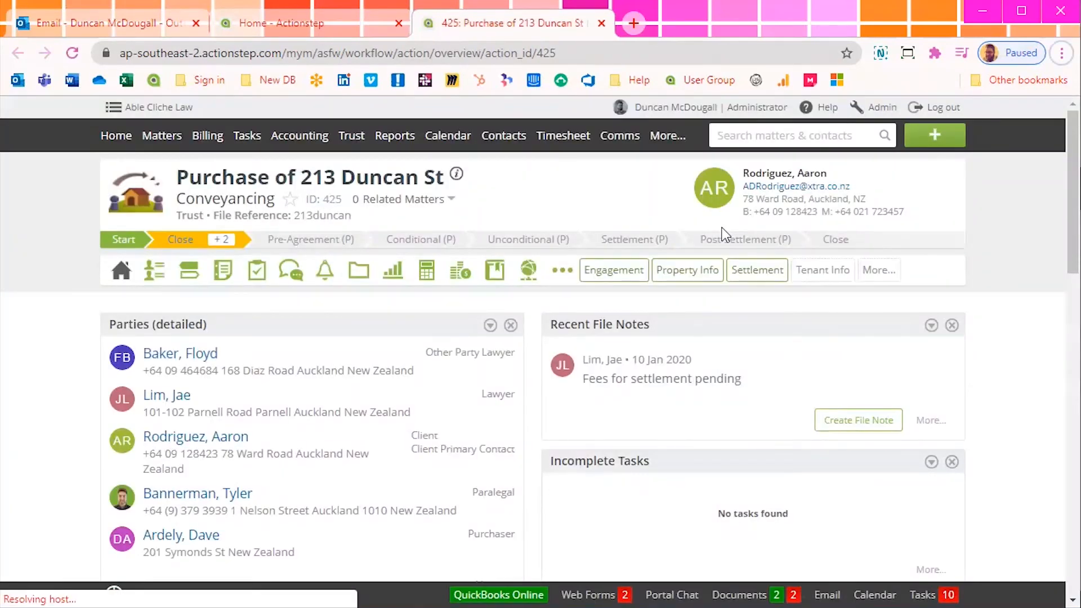
mouse_move(290, 270)
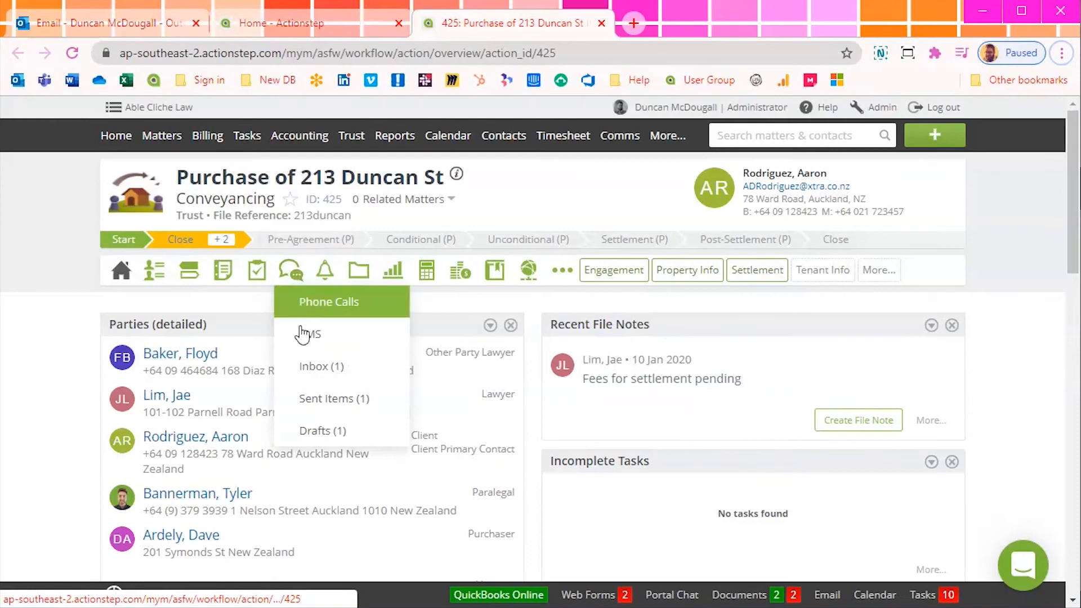
left_click(316, 376)
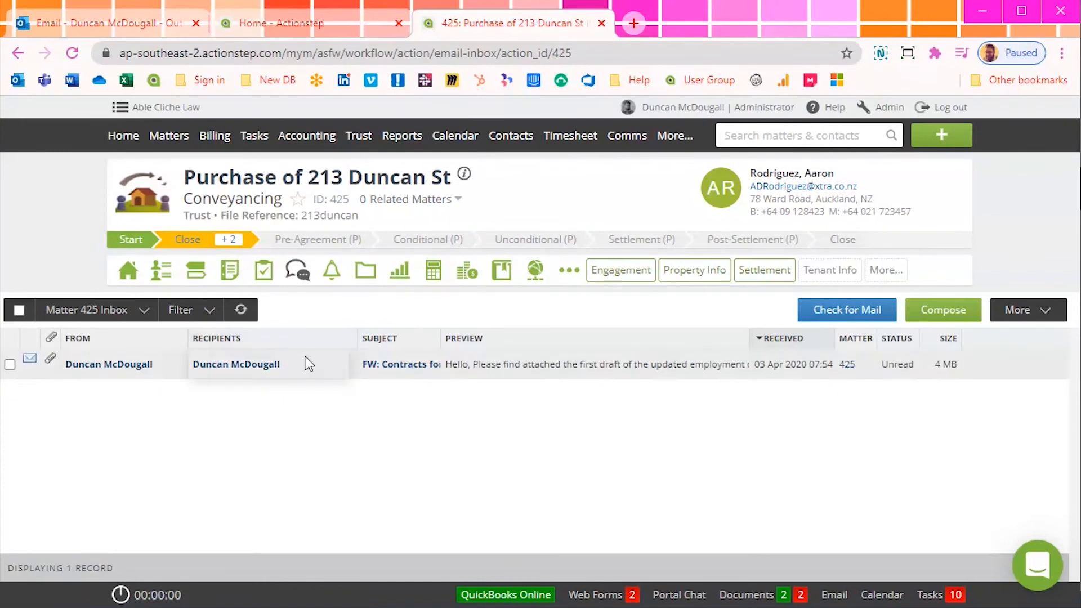
key("alt+Tab")
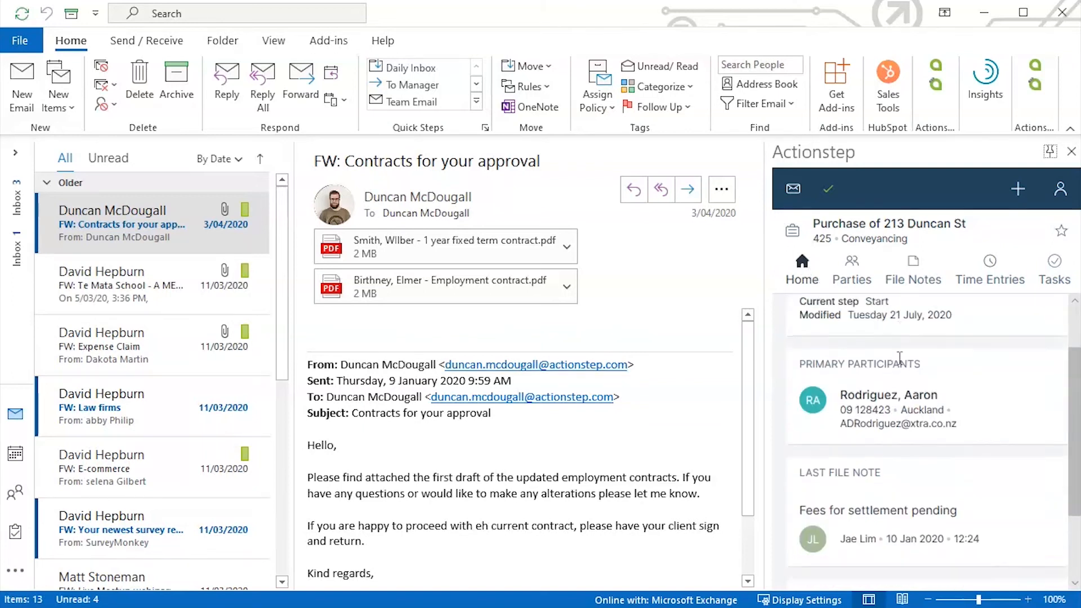
Browse the matter's Parties, File Notes, Time Entries and Tasks tabs, then bring up Create new
scroll(900, 358, "down", 3)
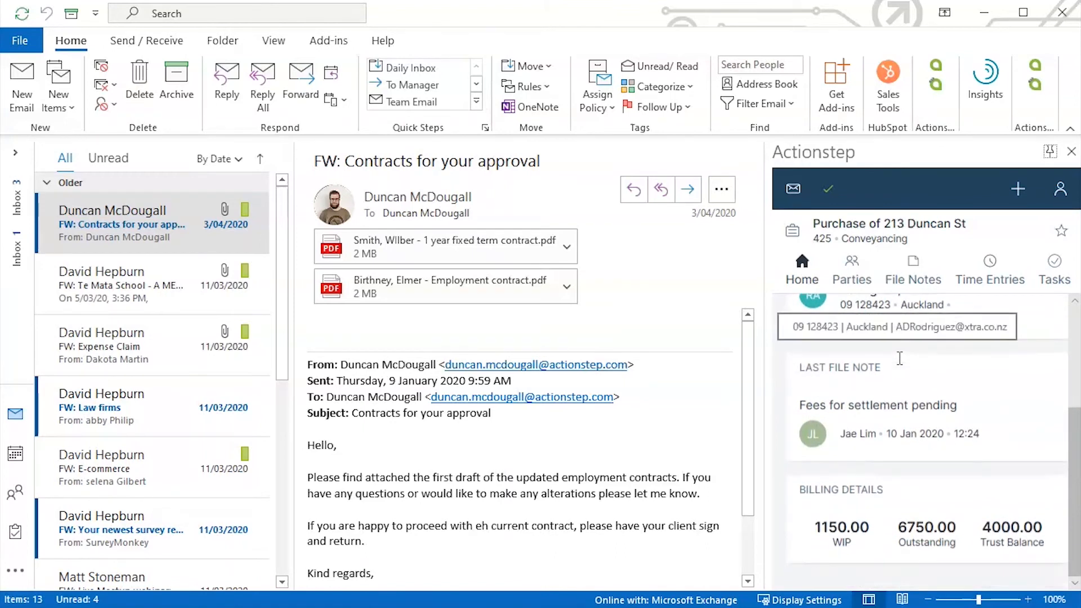
left_click(849, 269)
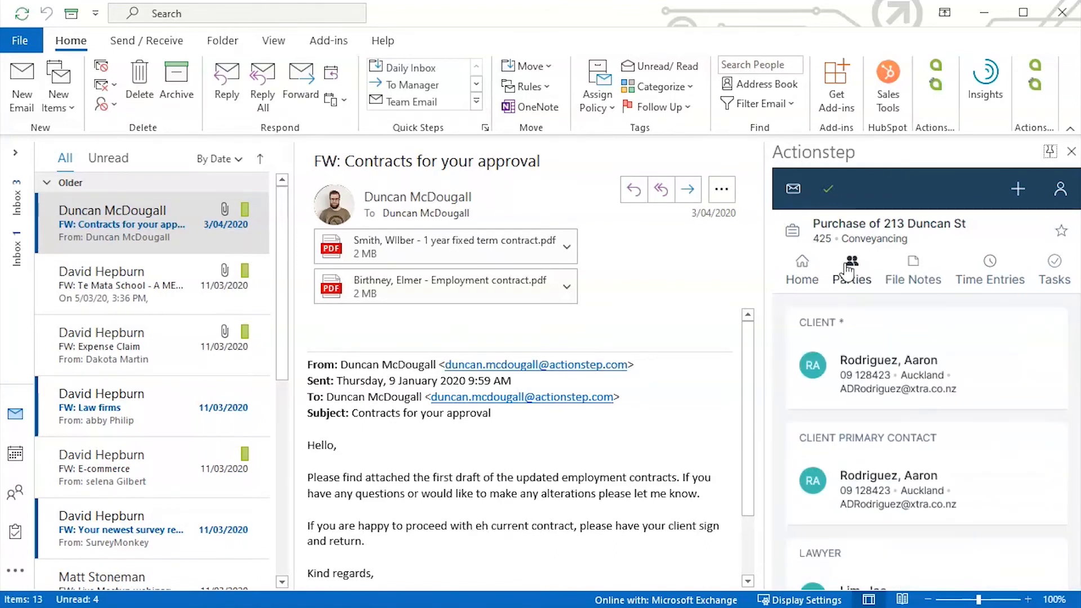
scroll(886, 368, "down", 3)
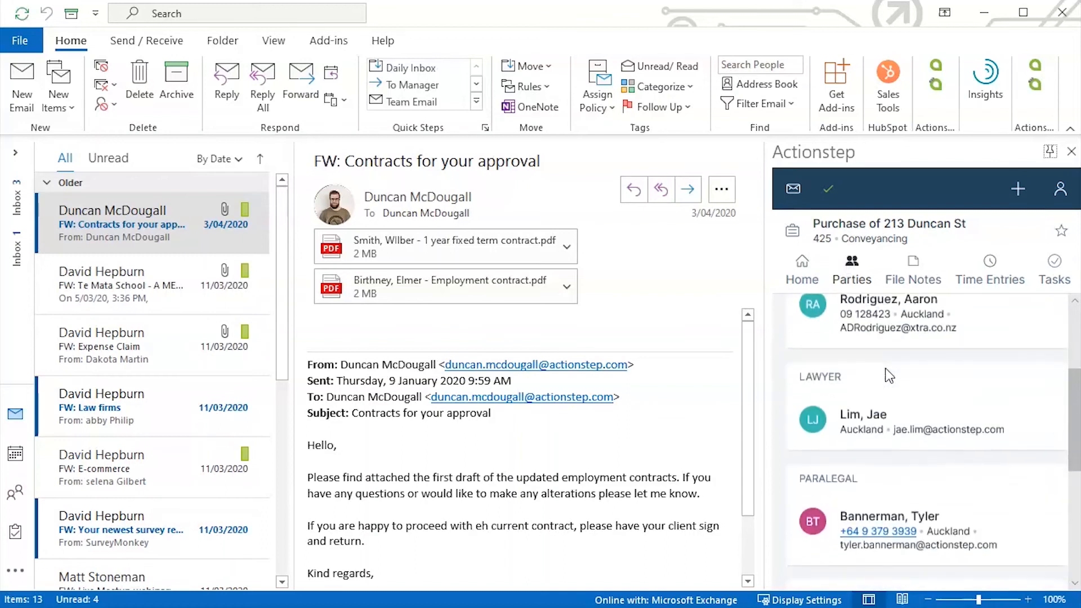
left_click(913, 279)
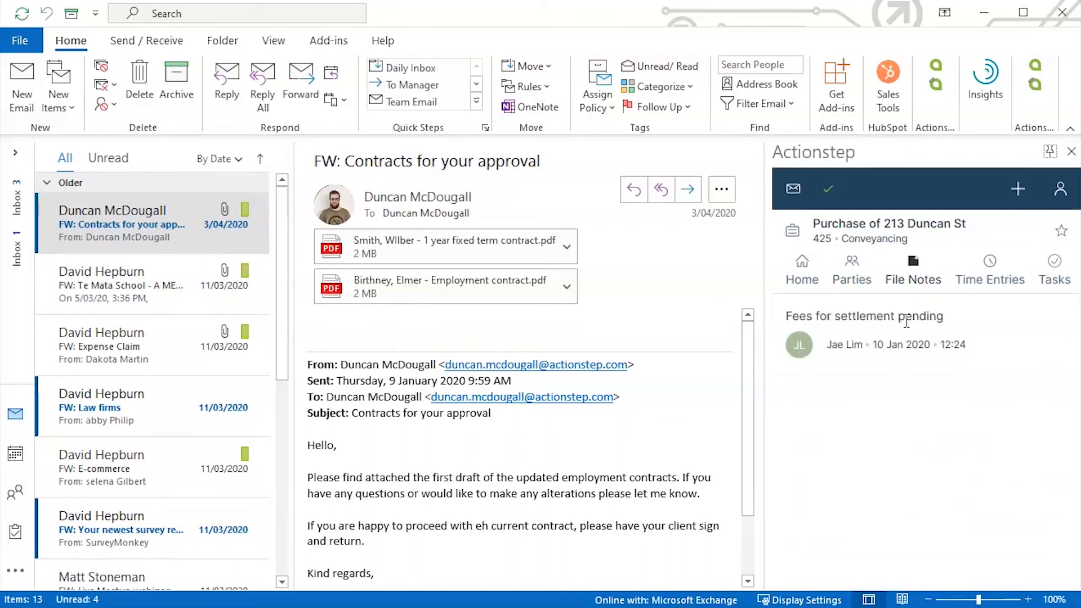
left_click(991, 270)
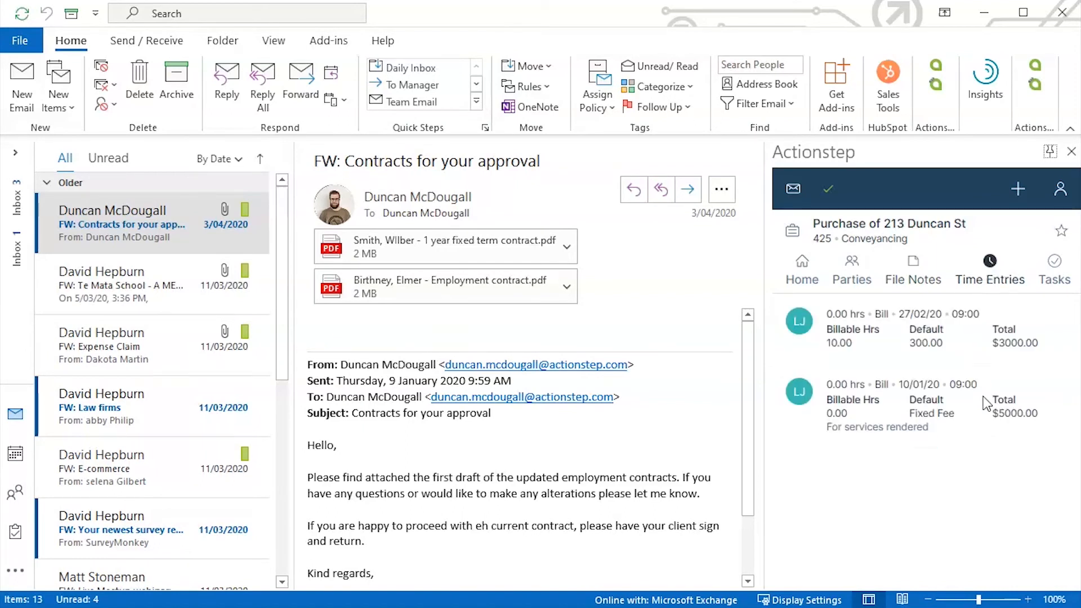
left_click(1055, 277)
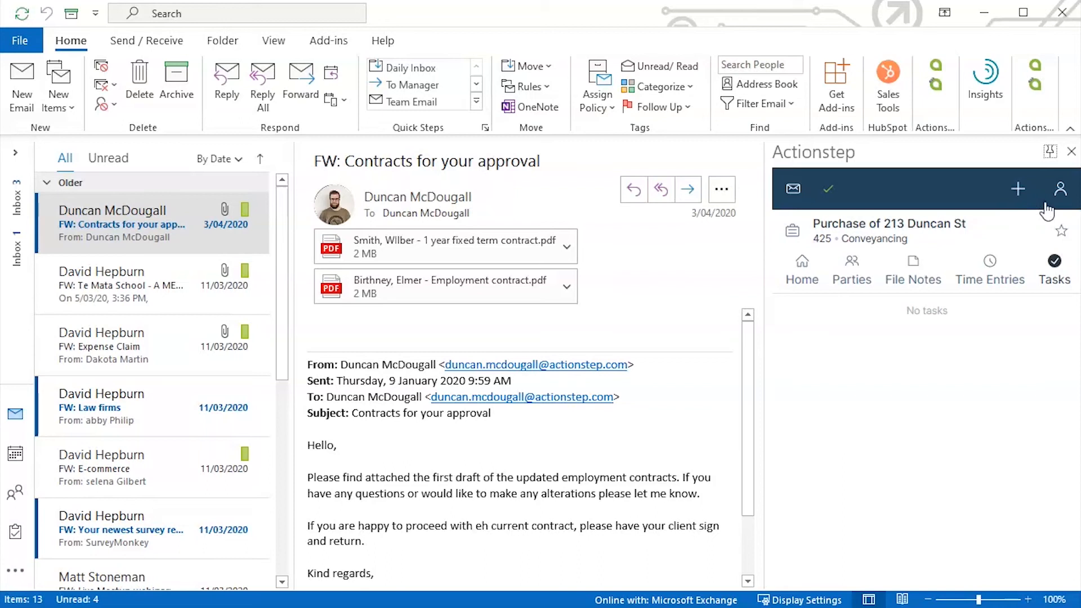
left_click(1018, 189)
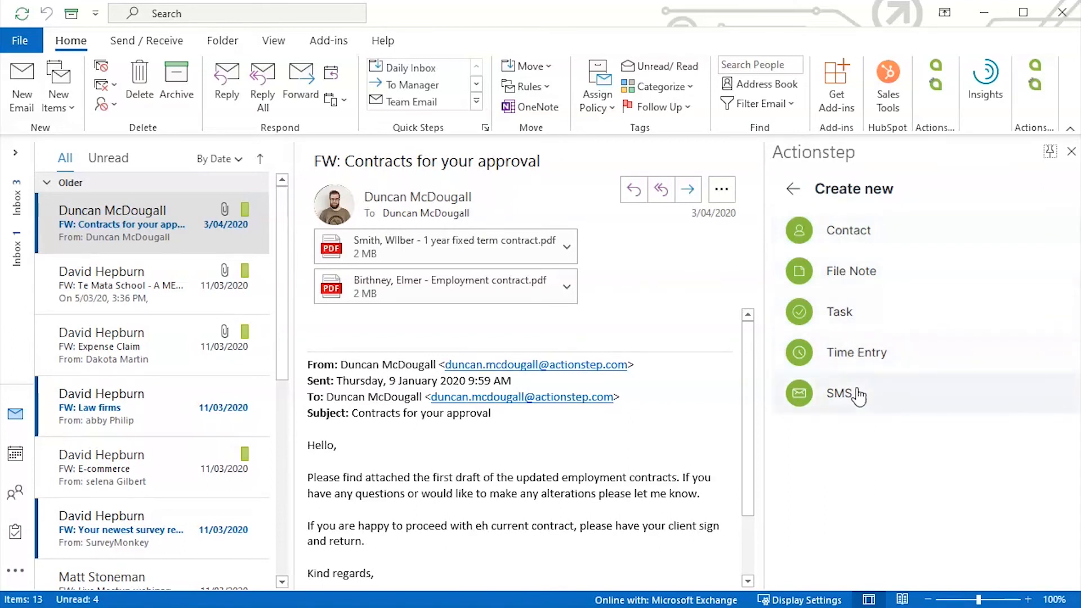
Start a new Actionstep contact and enter the person's first and last name
left_click(848, 232)
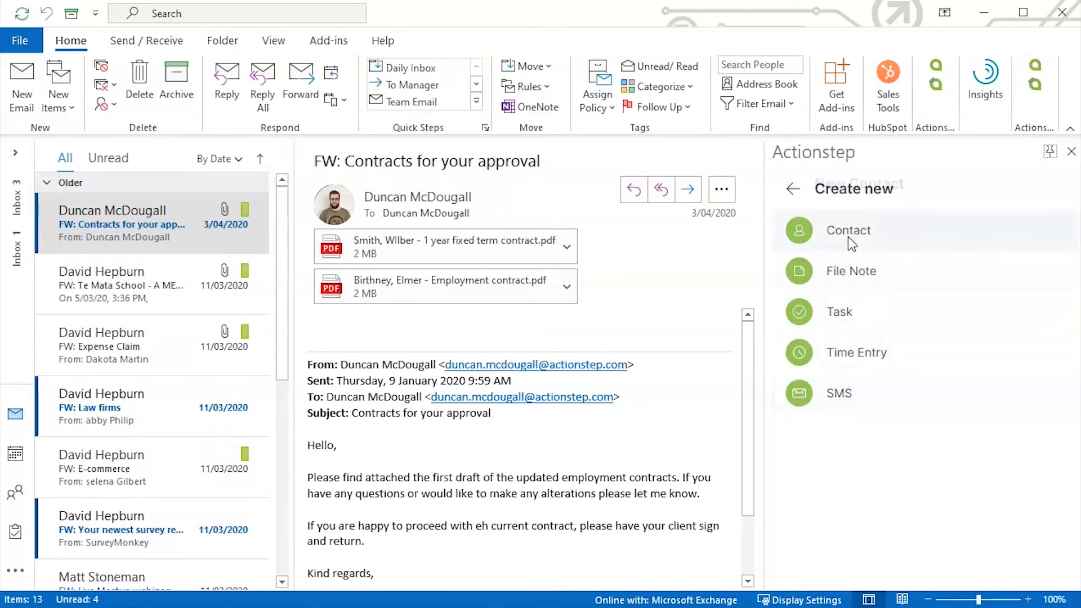
left_click(870, 326)
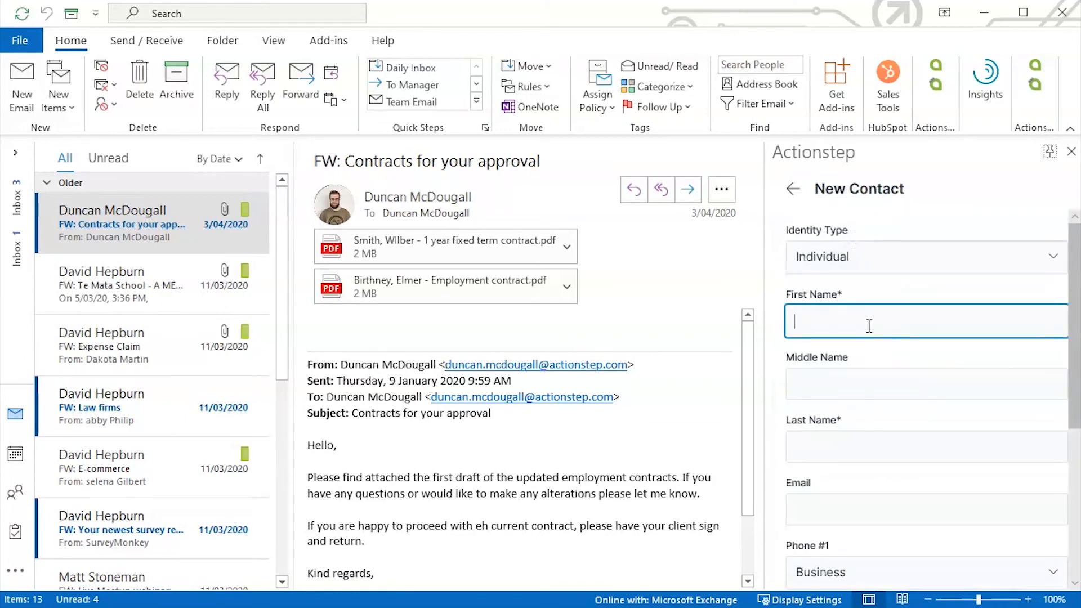
type("Duncan")
key("BackSpace")
key("BackSpace")
key("BackSpace")
key("BackSpace")
key("BackSpace")
key("Tab")
key("Tab")
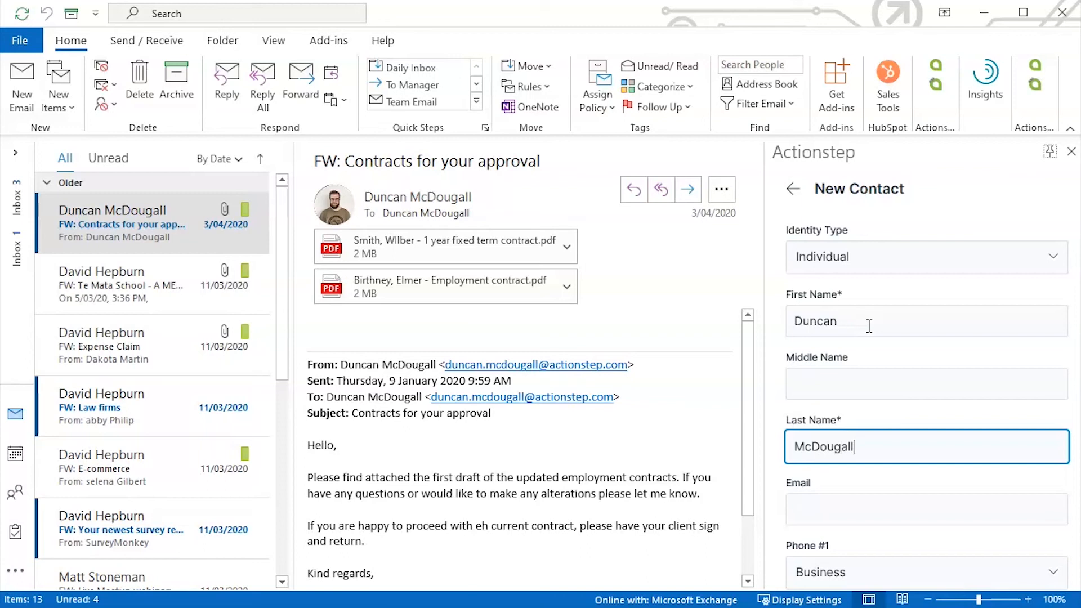
Add address details, save the new contact, and reopen the Create new list
scroll(884, 322, "down", 1)
scroll(884, 322, "down", 3)
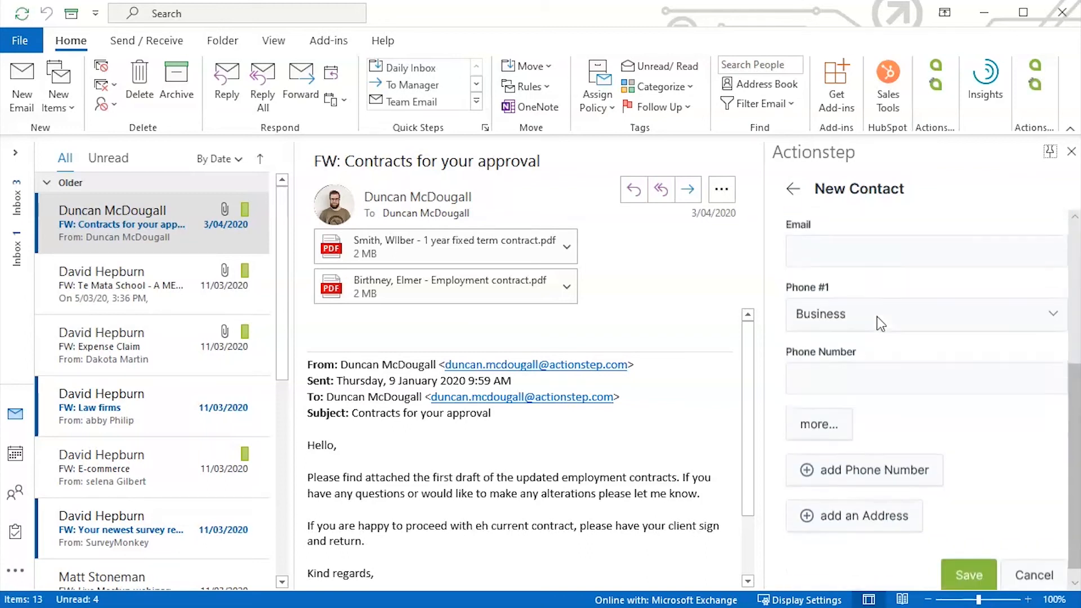
left_click(879, 500)
scroll(1010, 428, "down", 5)
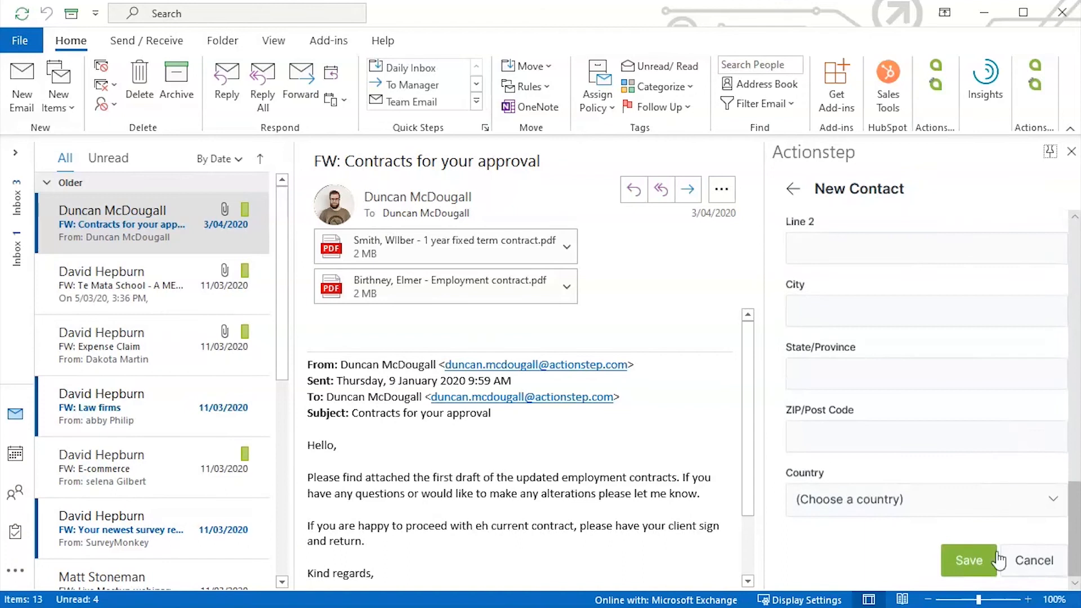
left_click(969, 565)
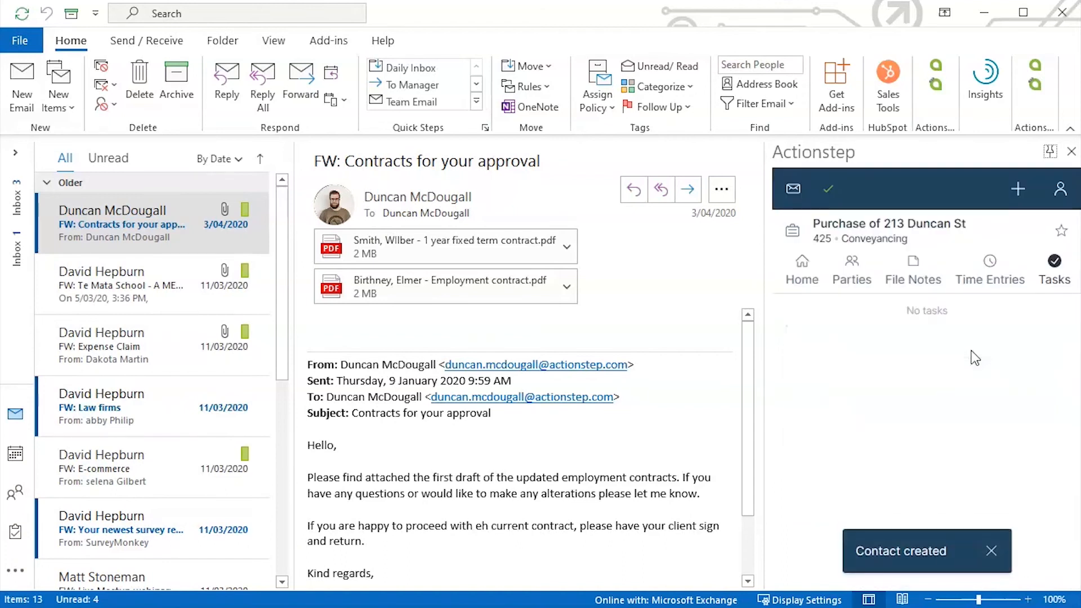
left_click(1024, 194)
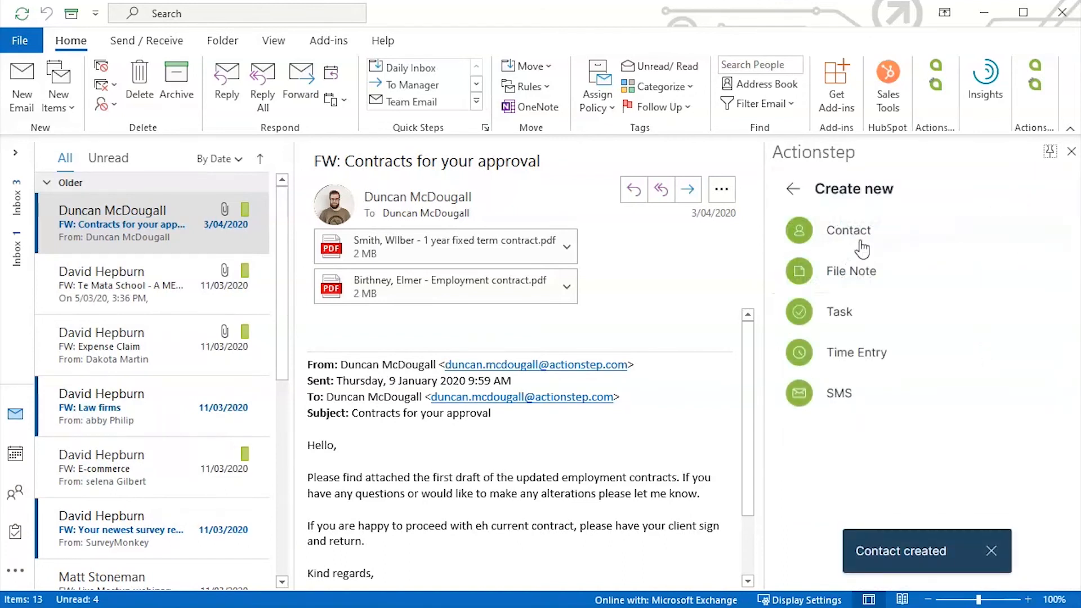
Draft a file note on matter 32 reading 'New file', then discard it and start a new task
left_click(853, 271)
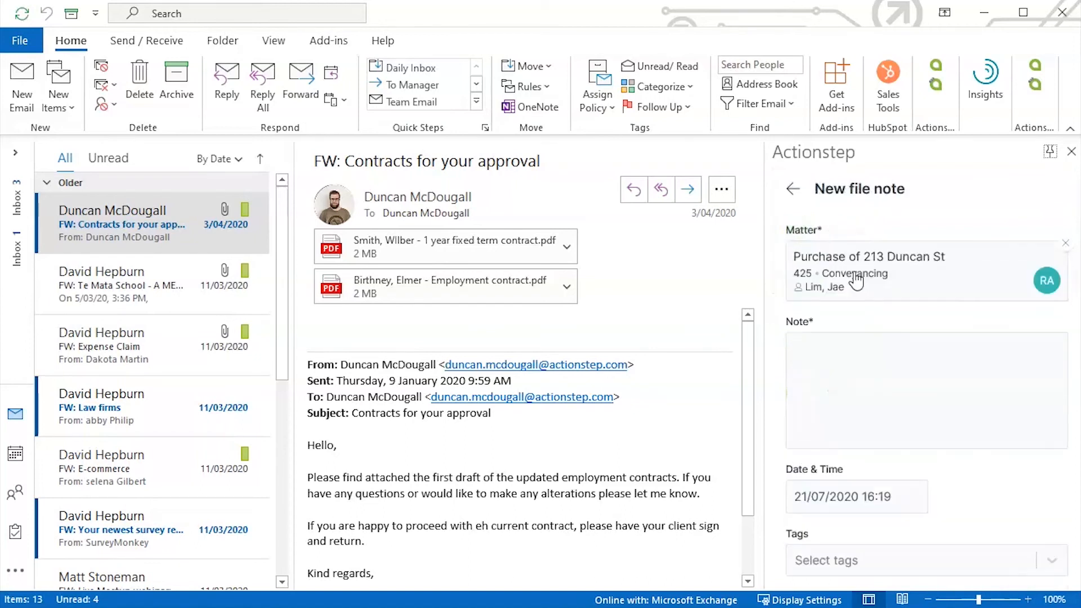
left_click(874, 355)
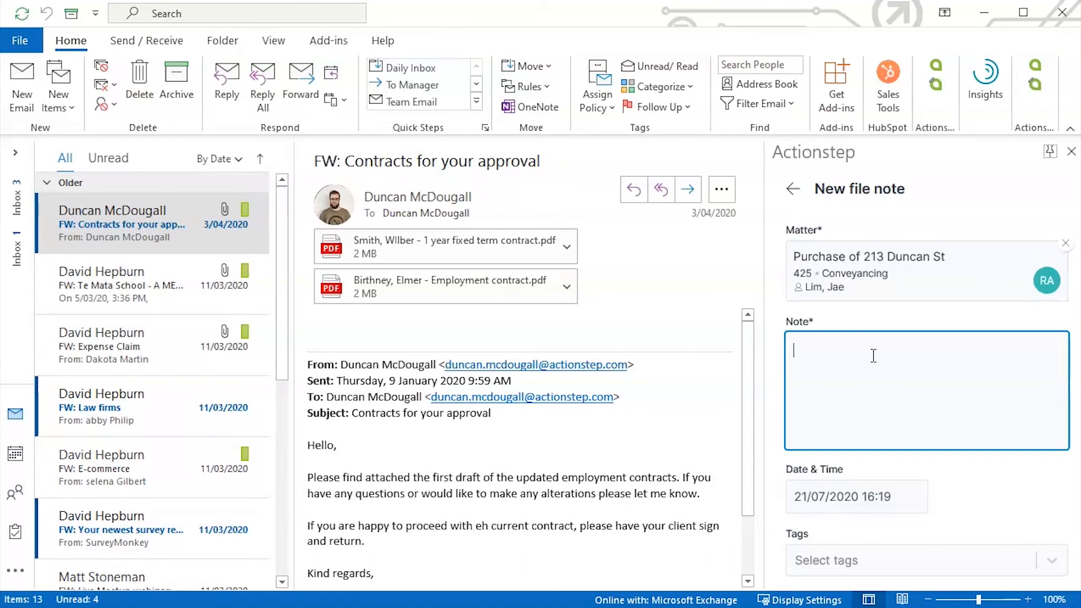
left_click(1062, 249)
left_click(883, 238)
type("32")
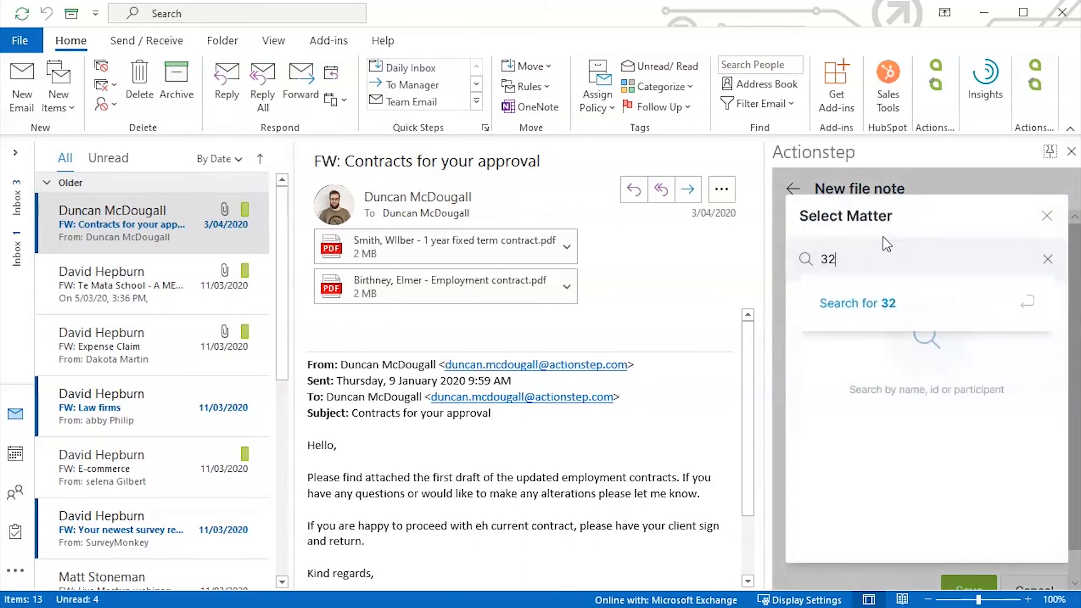
left_click(877, 306)
left_click(886, 355)
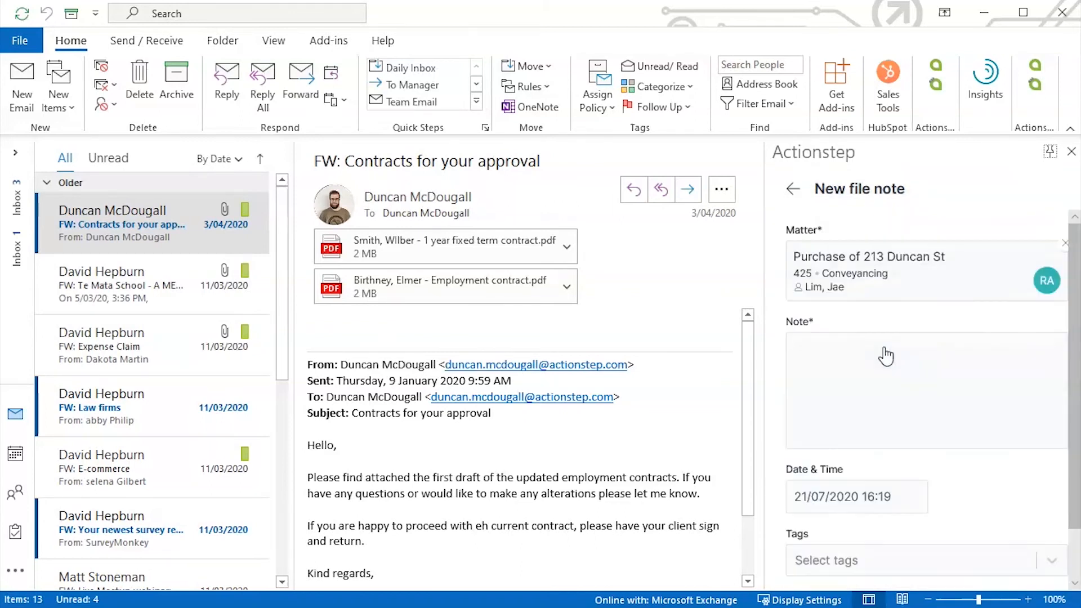
left_click(822, 353)
type("New file")
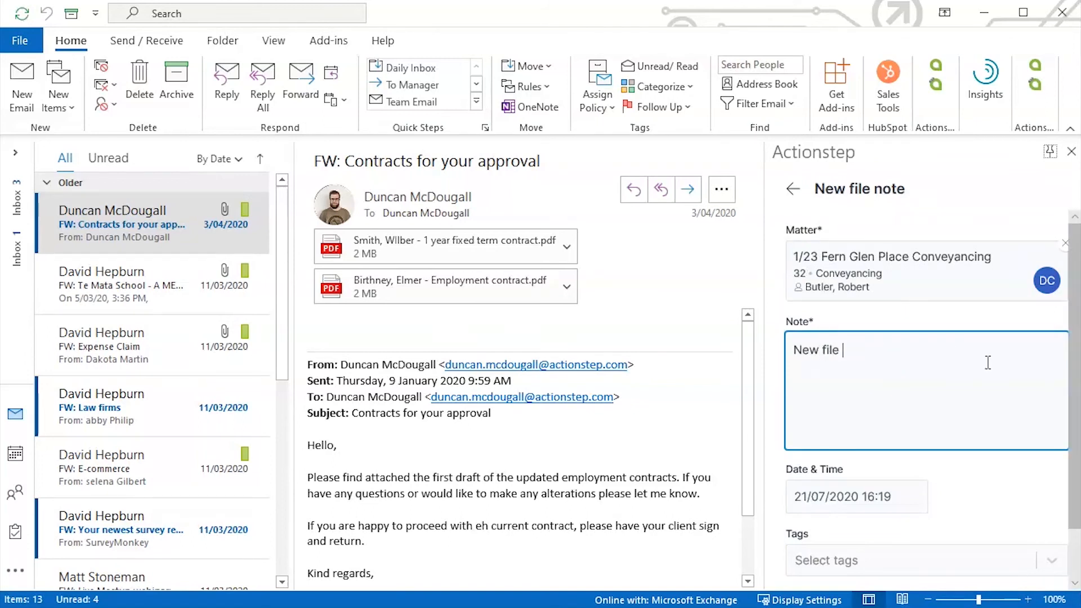
scroll(988, 362, "down", 1)
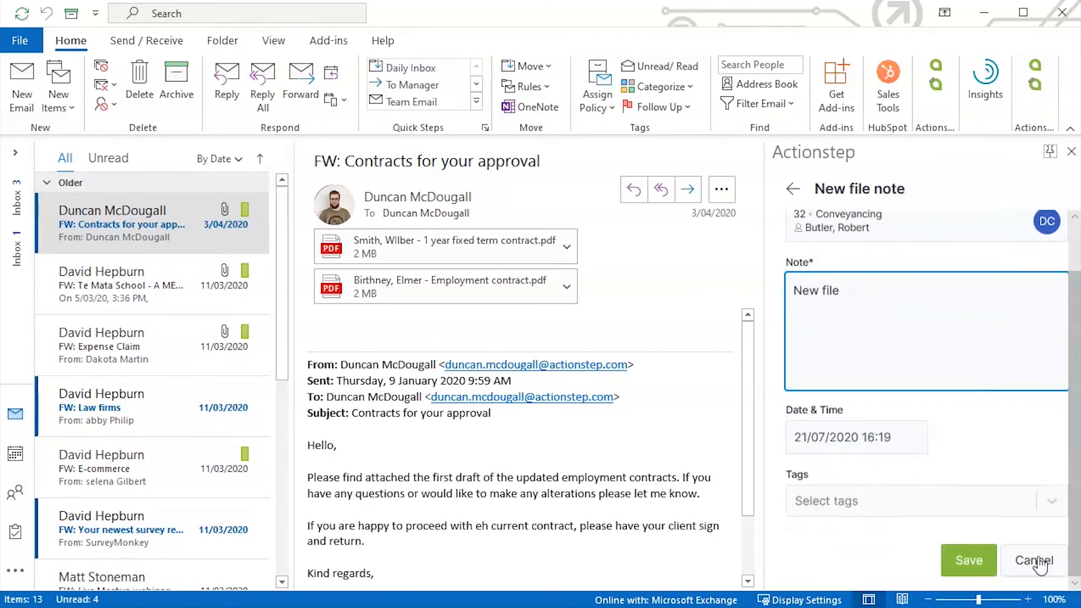
left_click(791, 189)
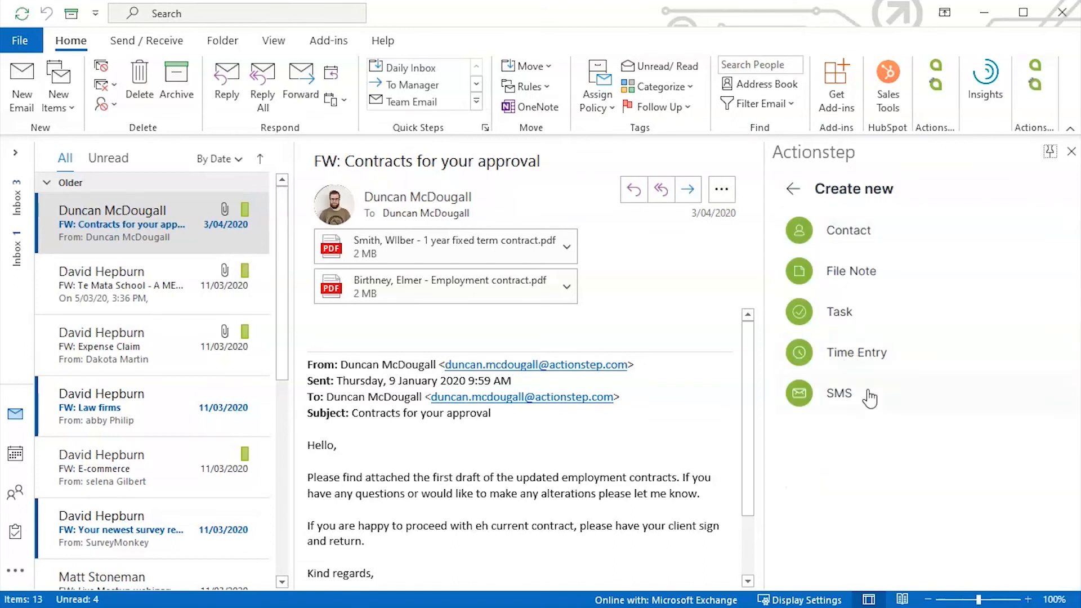
left_click(841, 313)
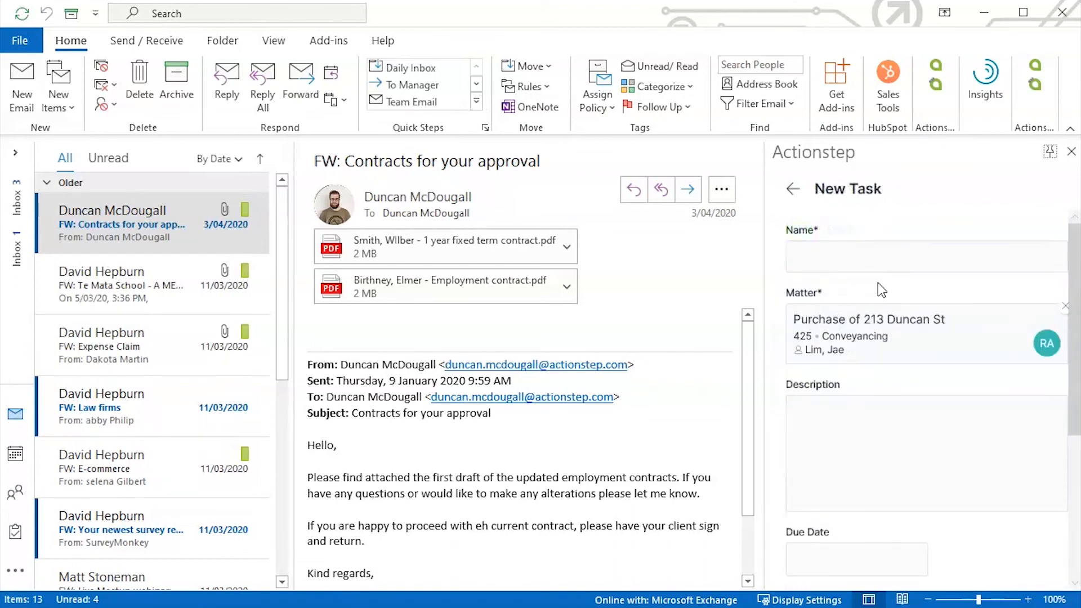
Name the task 'P{Lease review this email and respond' and set its due date to 23/07/2020
left_click(862, 255)
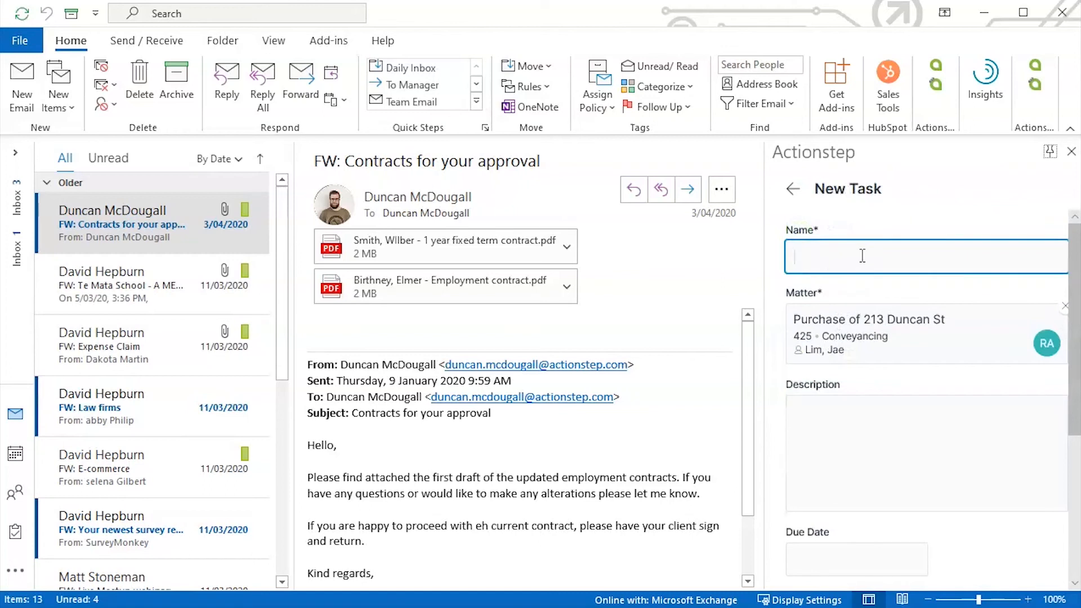
type("P{Lease review this email and respond")
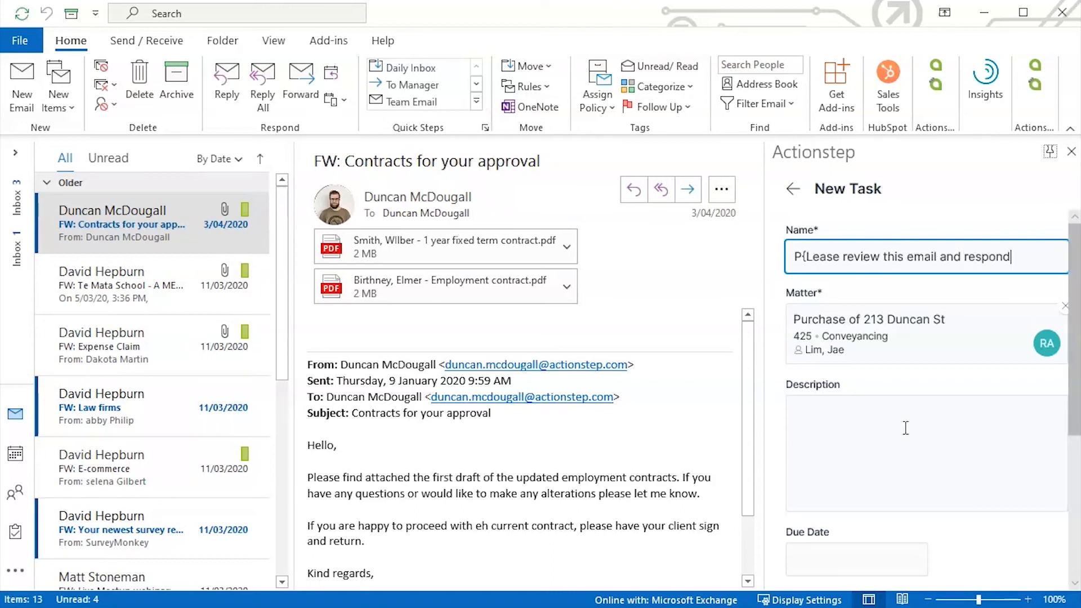
scroll(893, 372, "down", 3)
left_click(865, 243)
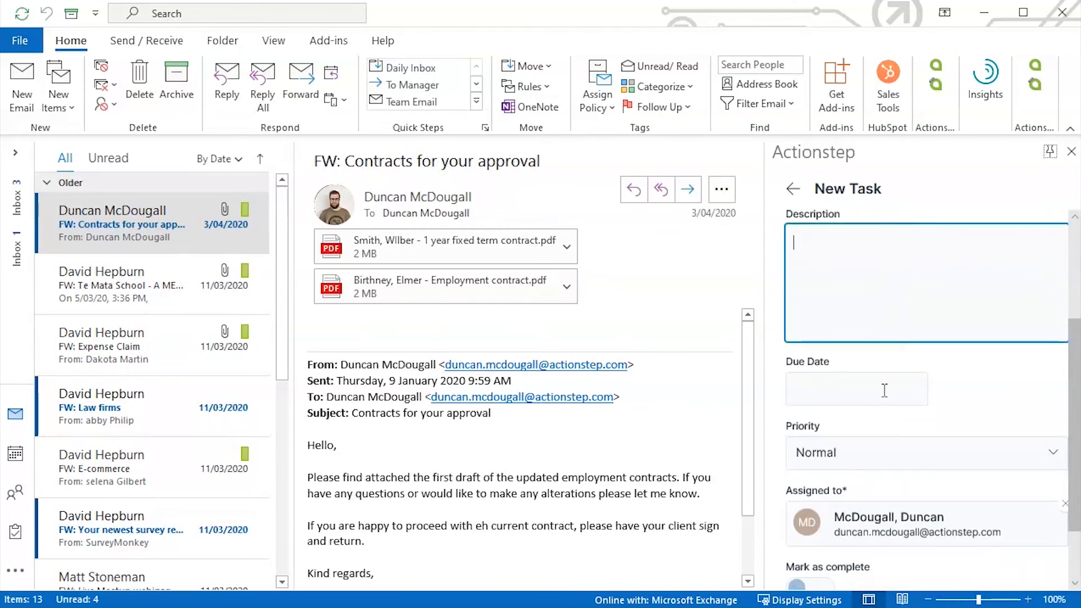
scroll(886, 389, "down", 2)
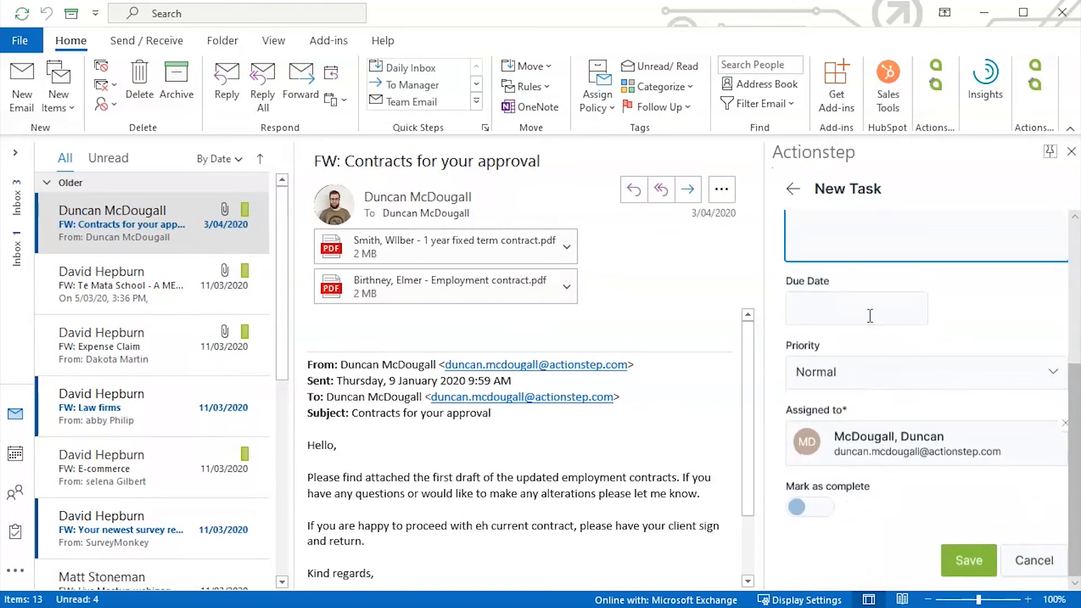
left_click(853, 309)
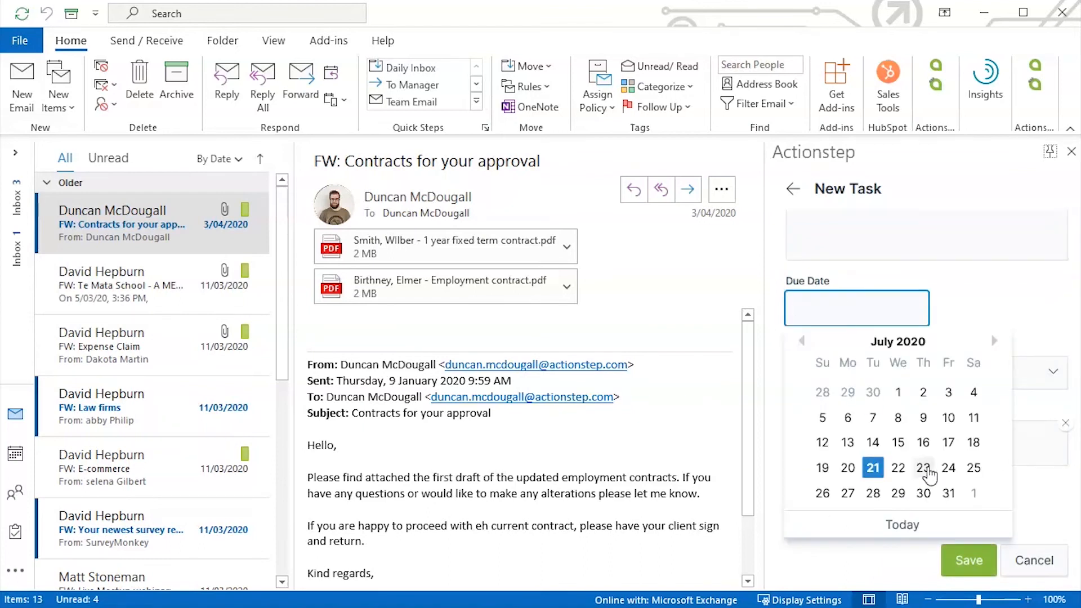
left_click(924, 468)
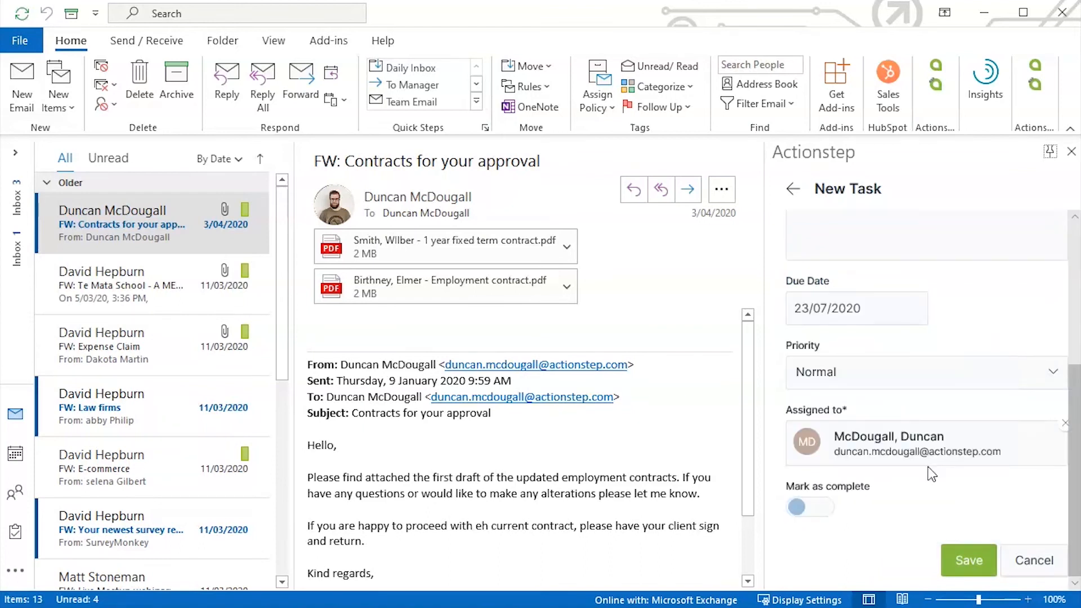
Reassign the task to a colleague found through the contact search, and save it
left_click(1064, 424)
left_click(856, 446)
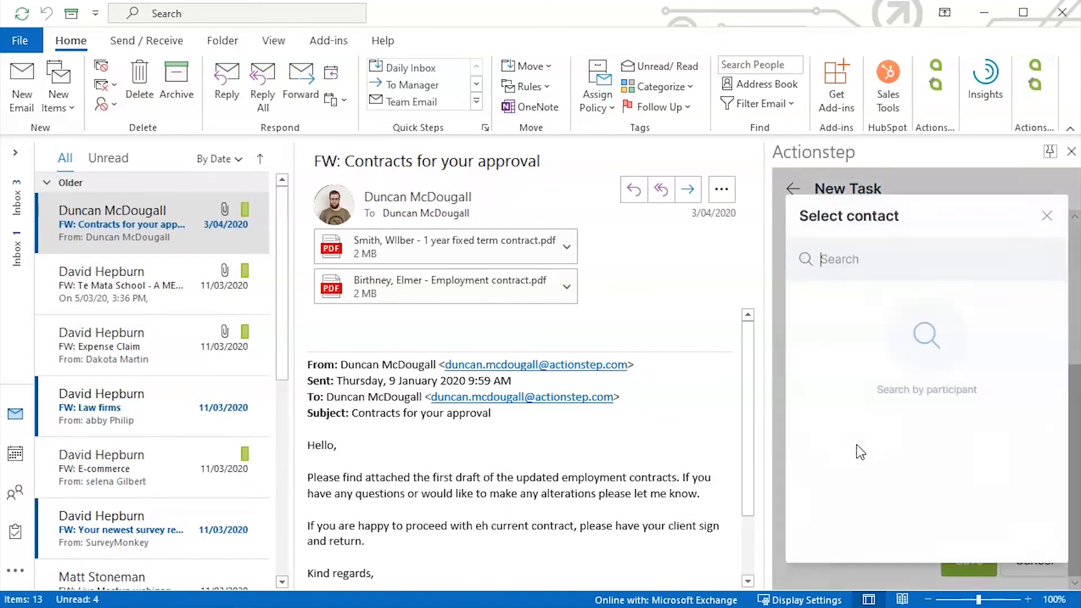
type("jae")
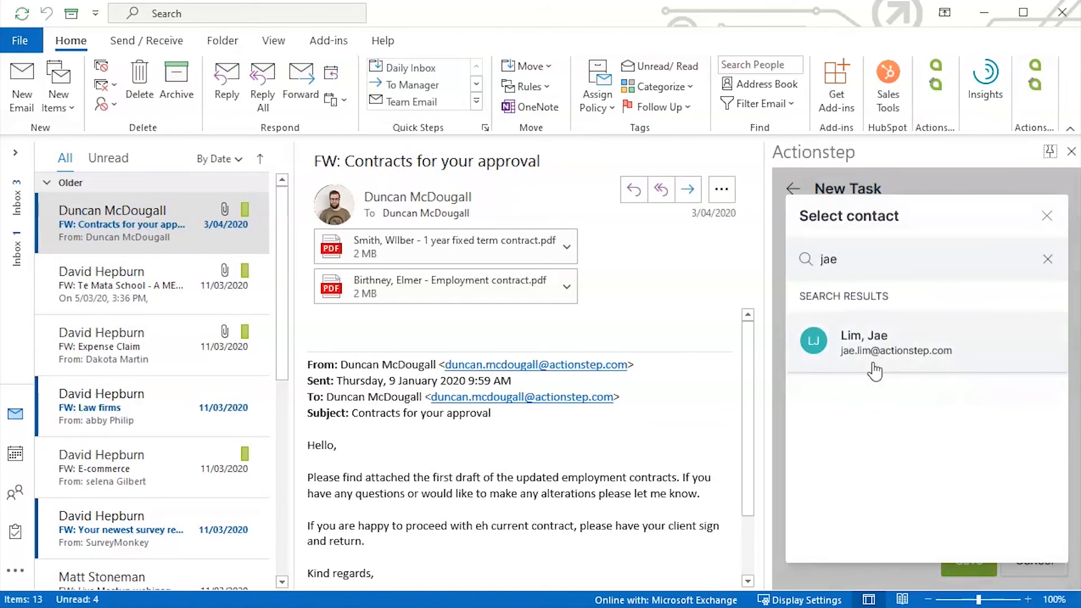
left_click(872, 363)
left_click(976, 583)
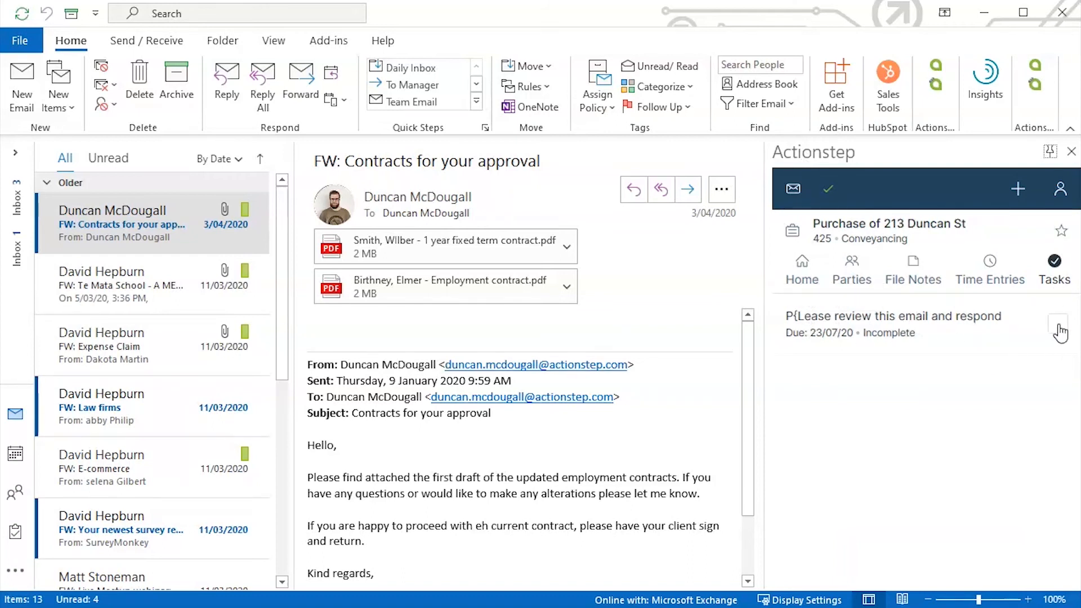
Tick the 'P{Lease review this email and respond' task complete and open the filed email's options menu
left_click(1059, 325)
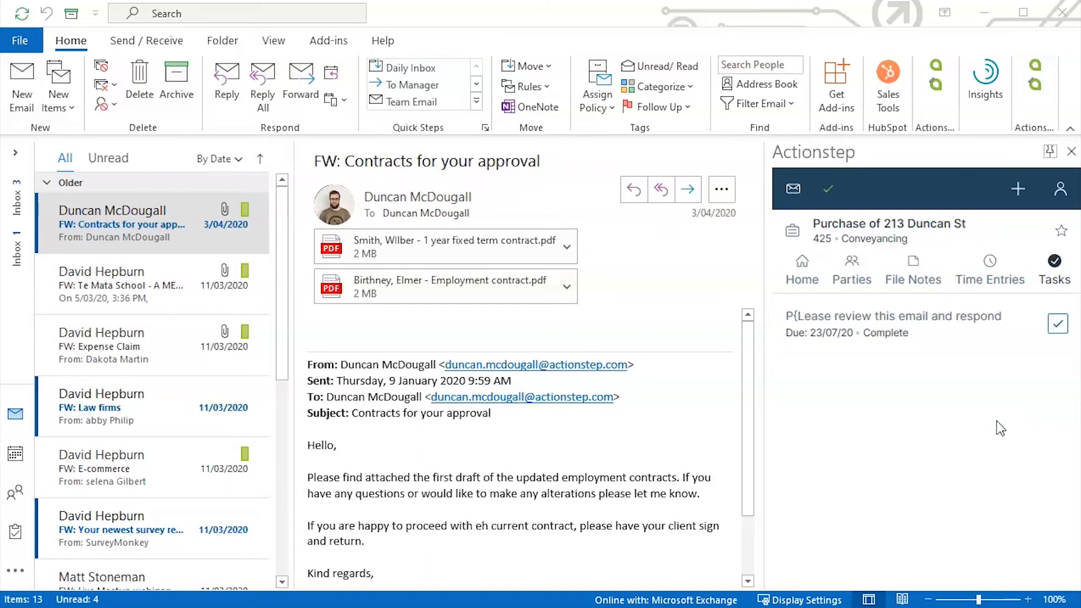
left_click(791, 190)
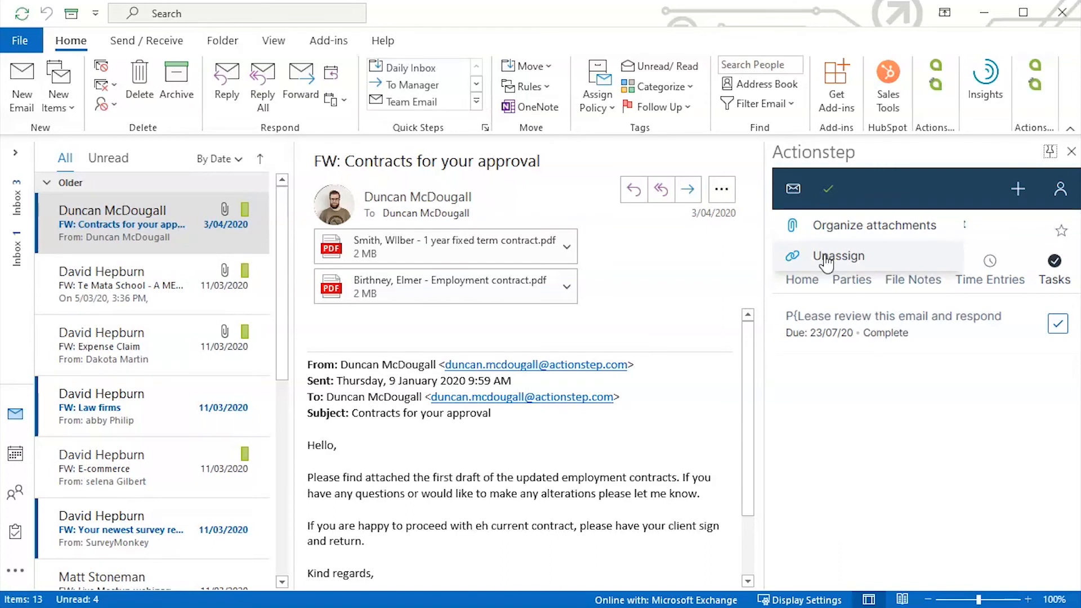
Open Organize Attachments and rename the fixed term contract PDF attachment
left_click(836, 231)
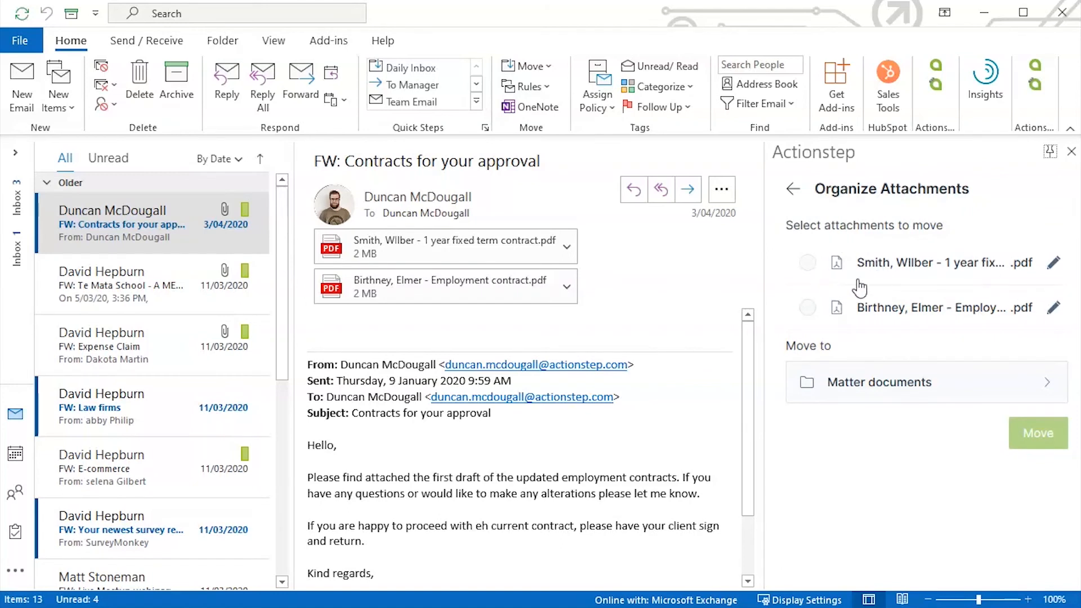
left_click(809, 264)
left_click(809, 309)
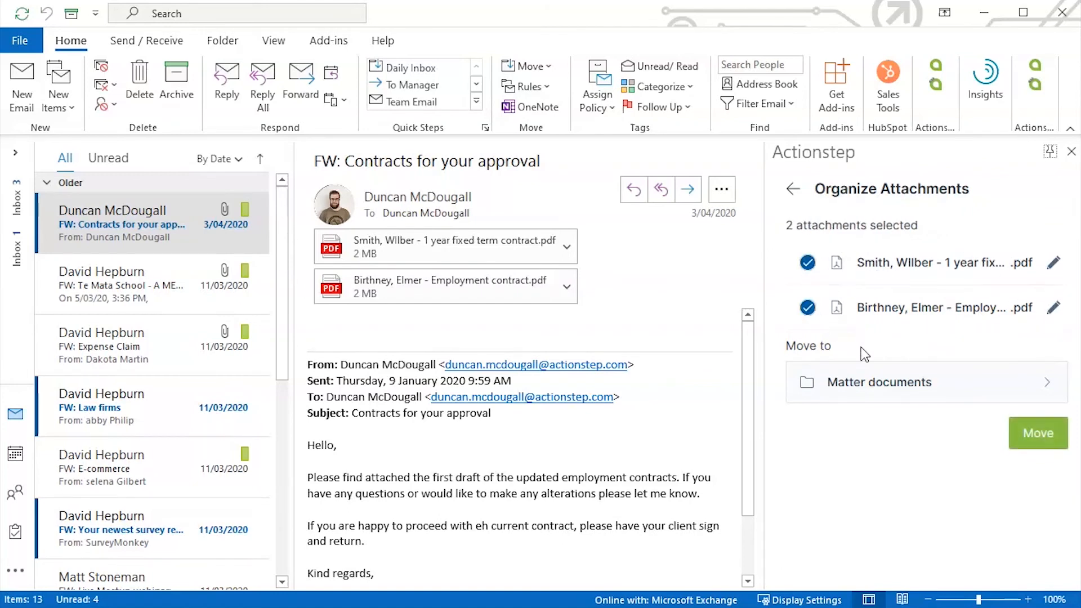
left_click(1053, 263)
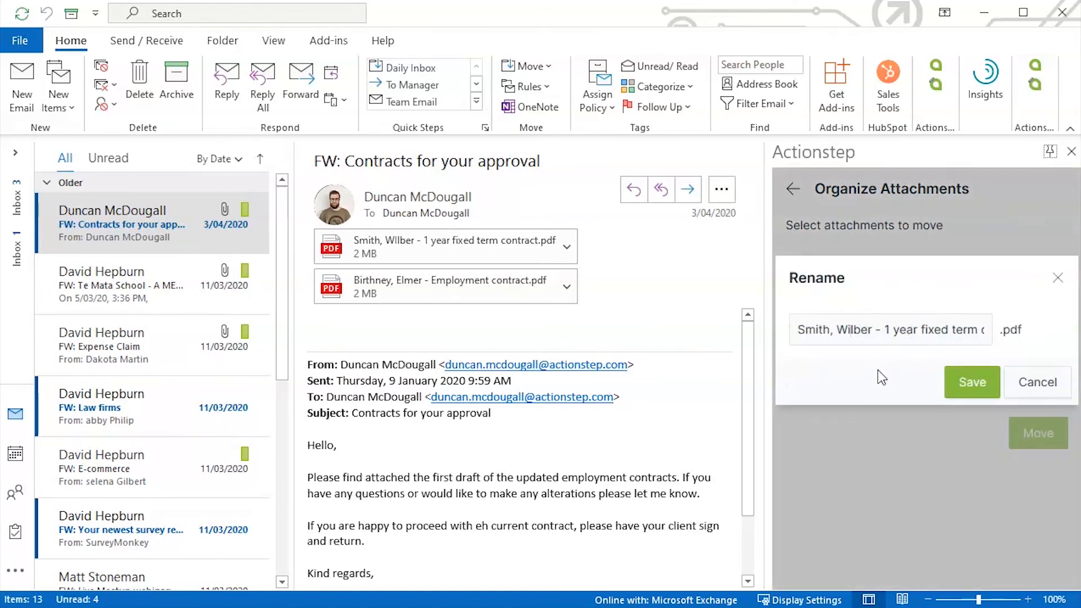
left_click(960, 388)
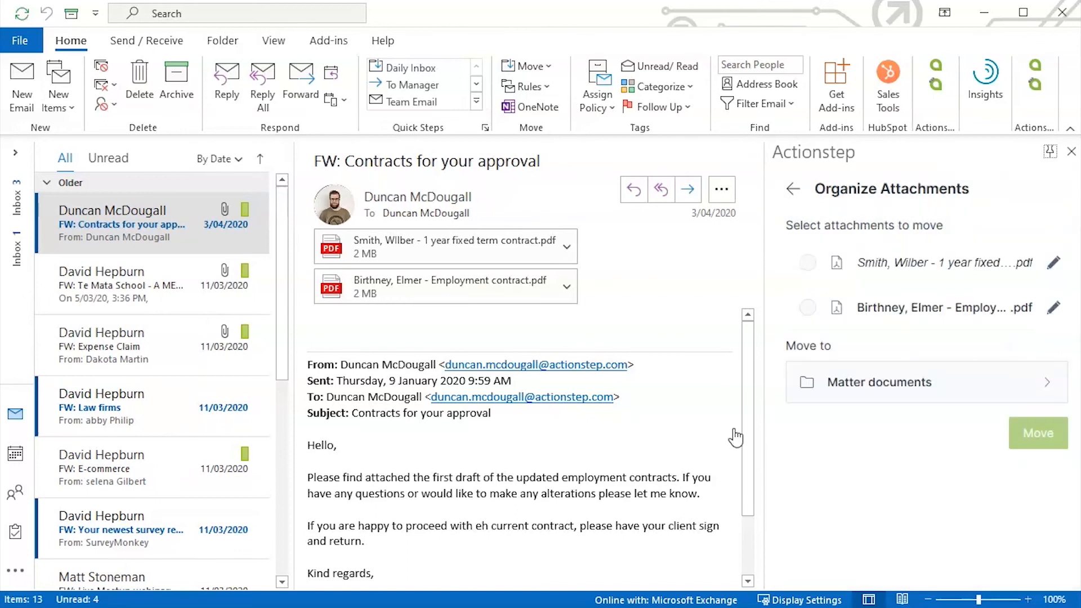
Move both contract PDF attachments into the Misc folder of matter 425
left_click(807, 263)
left_click(808, 308)
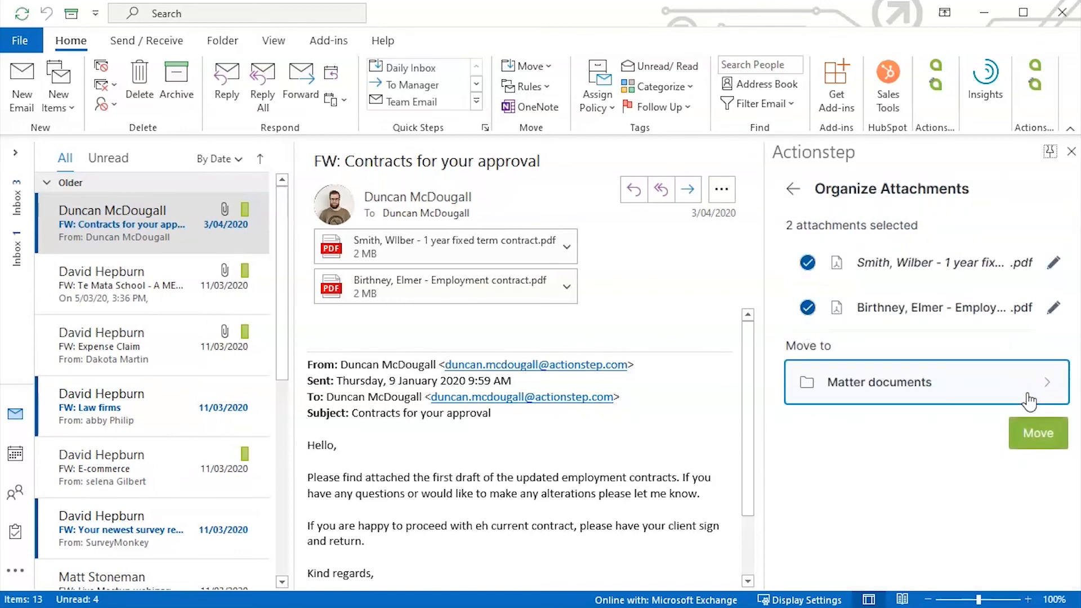
left_click(1012, 398)
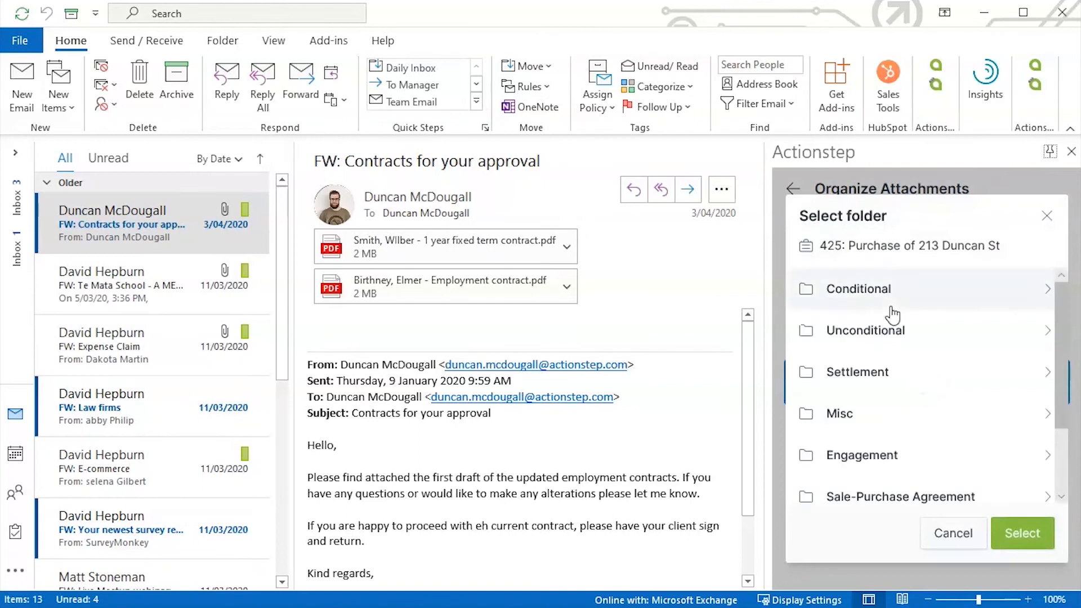
left_click(852, 414)
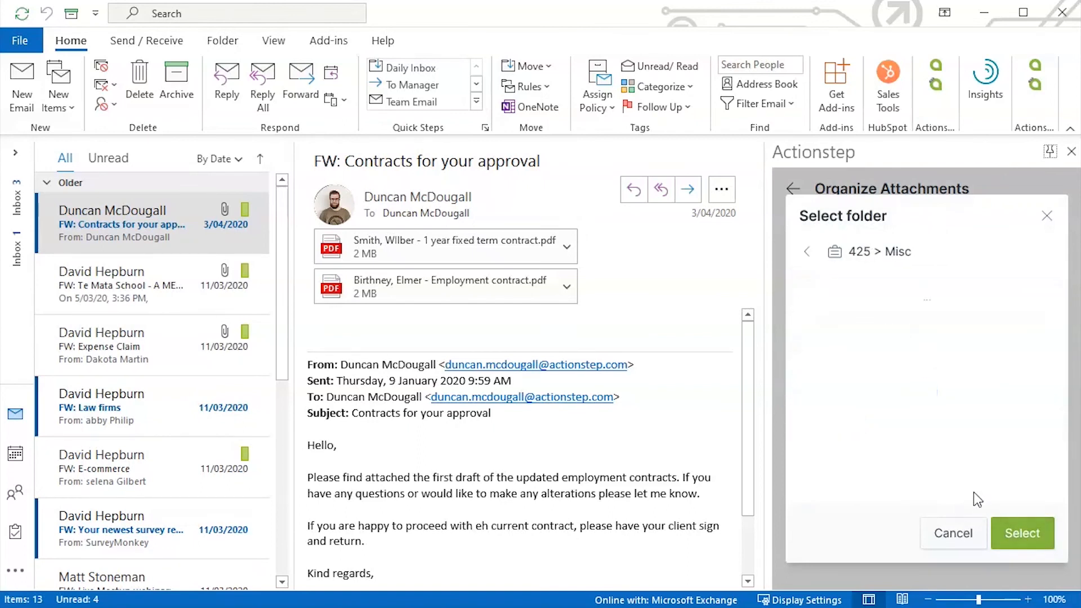
left_click(1023, 535)
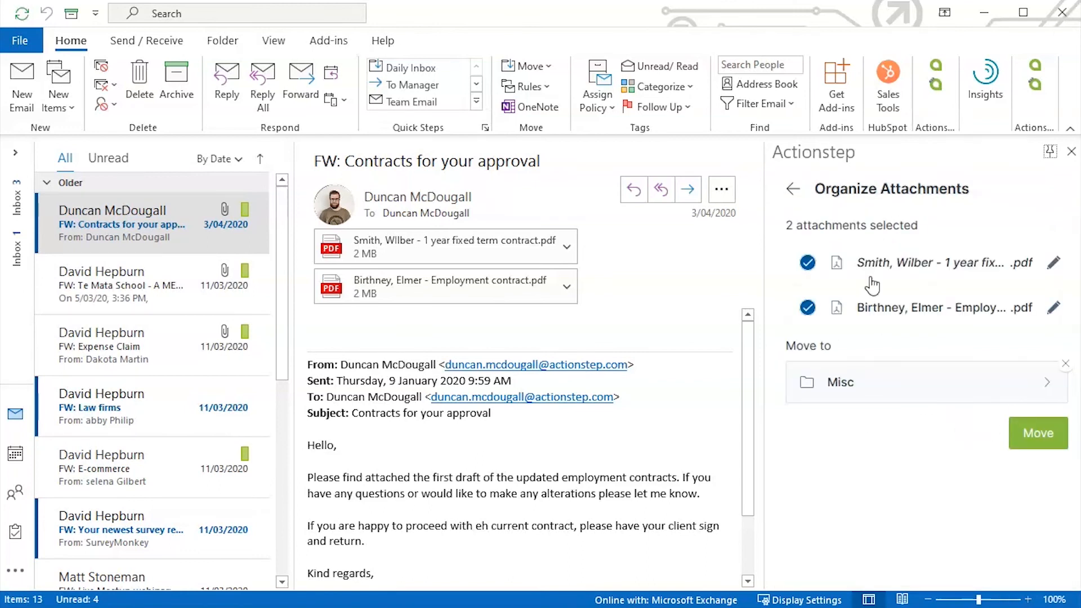
left_click(1041, 436)
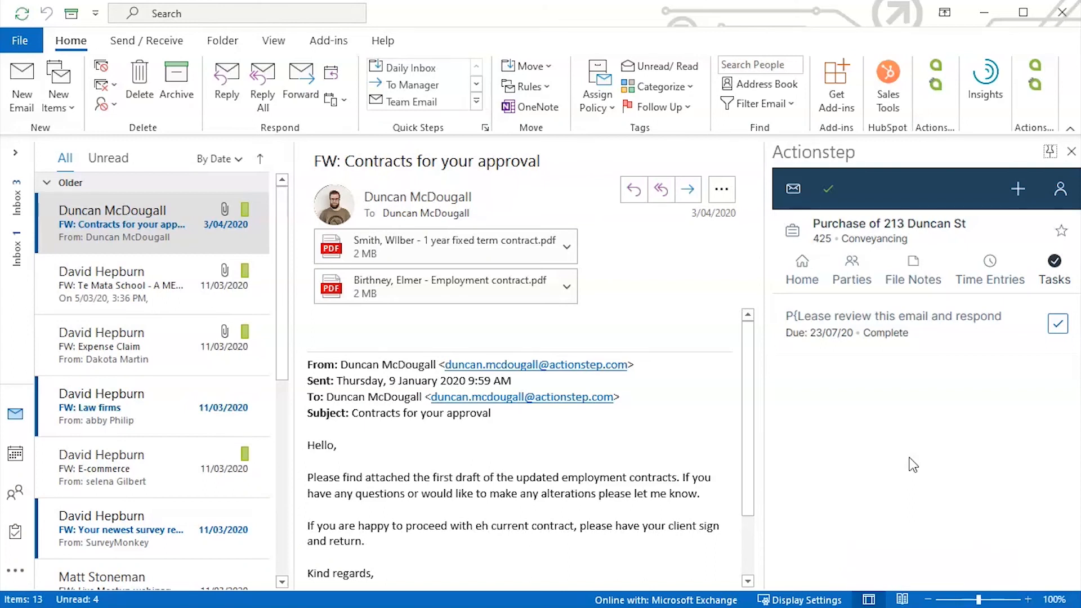
left_click(792, 190)
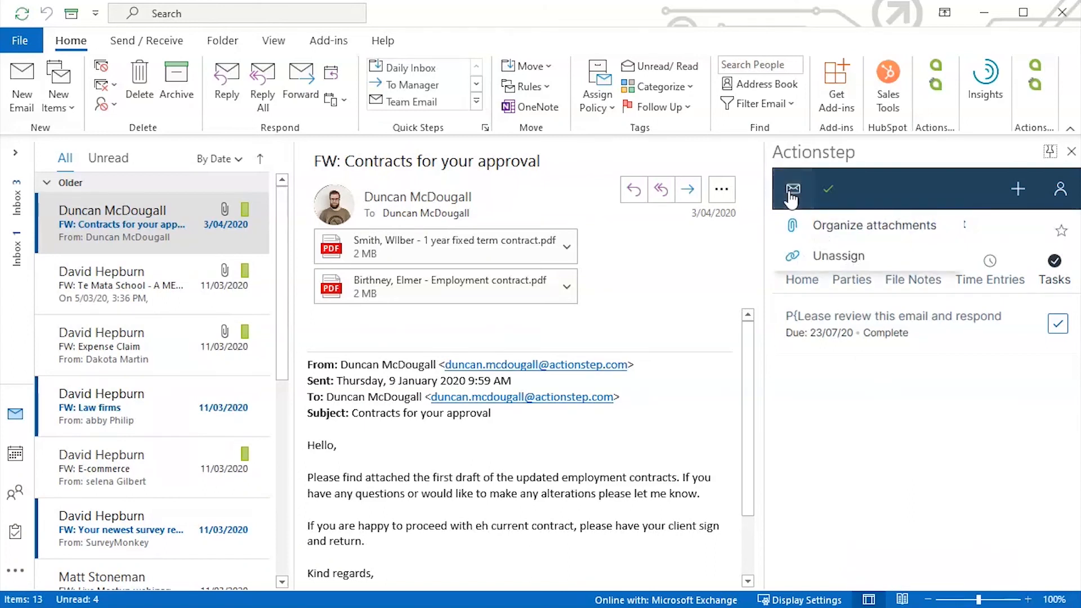
left_click(854, 258)
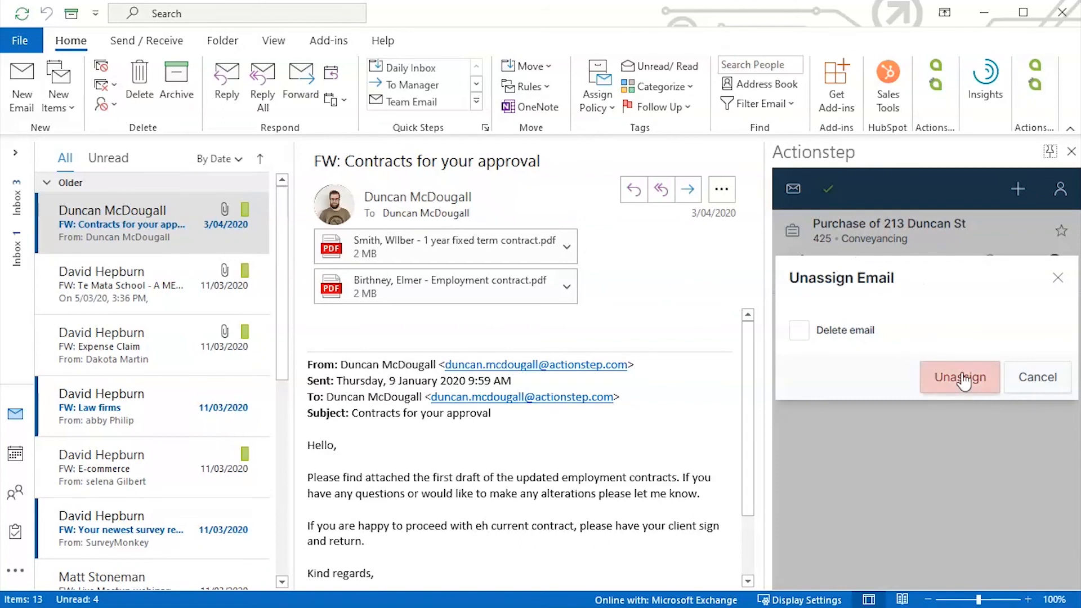
left_click(799, 330)
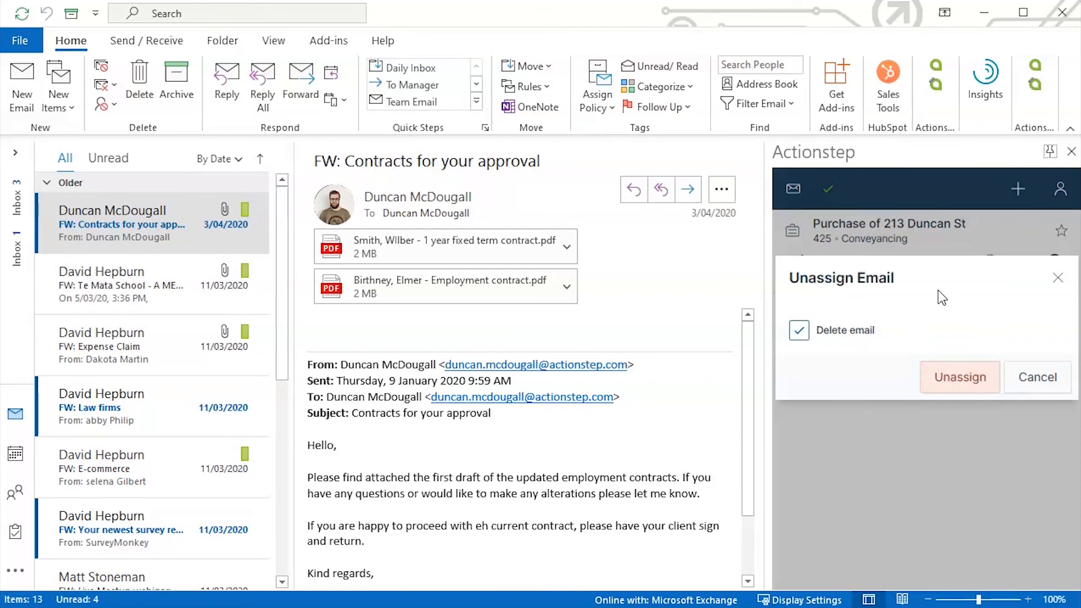
left_click(799, 330)
left_click(951, 386)
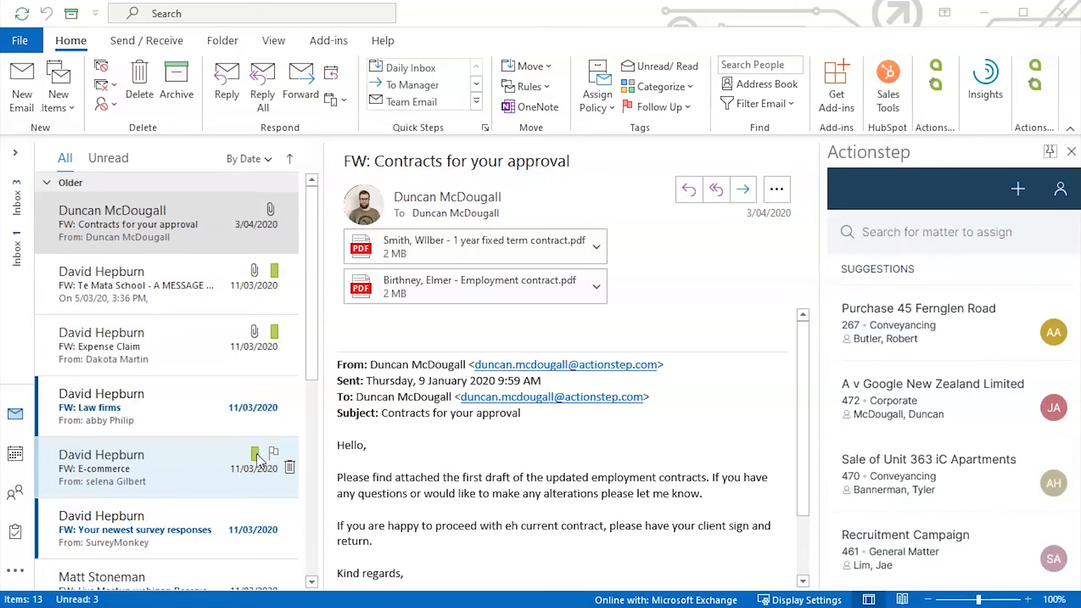
left_click(926, 330)
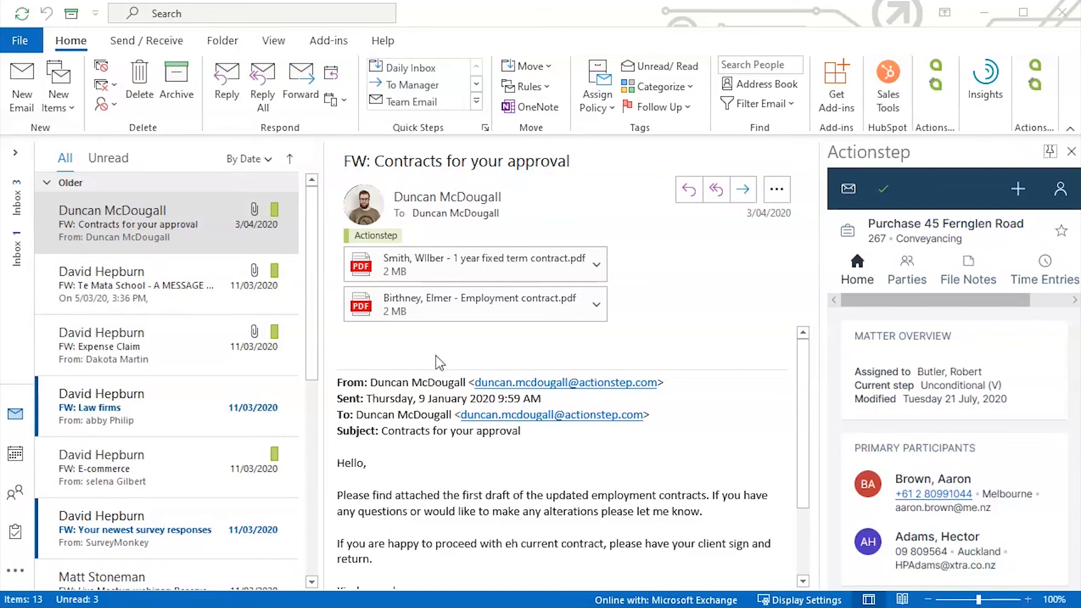
left_click(1037, 89)
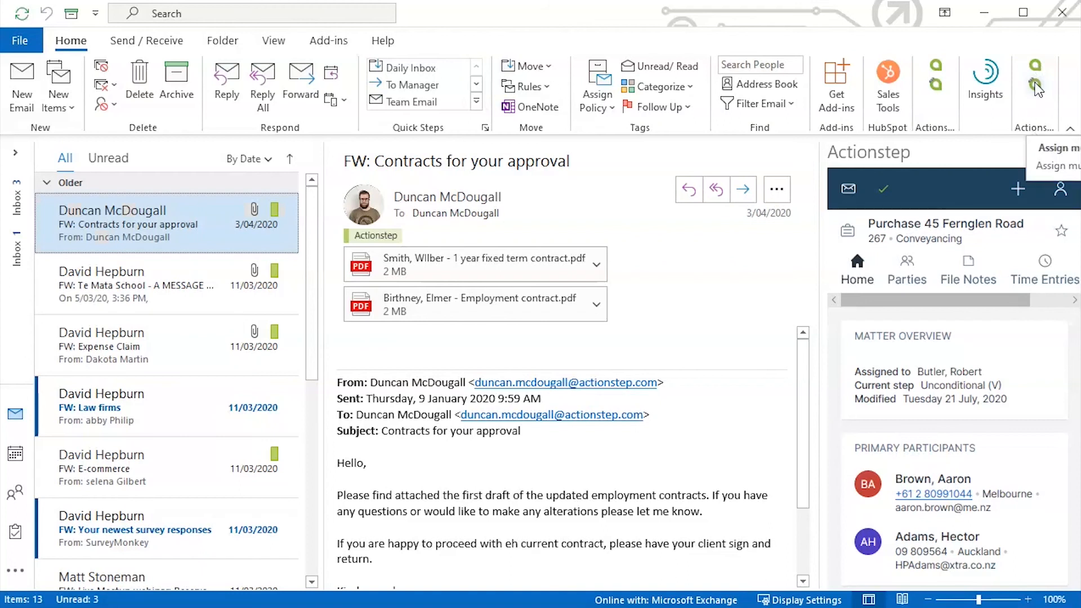
Start a bulk assignment, search the Inbox by the sender's name, and tick the matching emails
left_click(1038, 89)
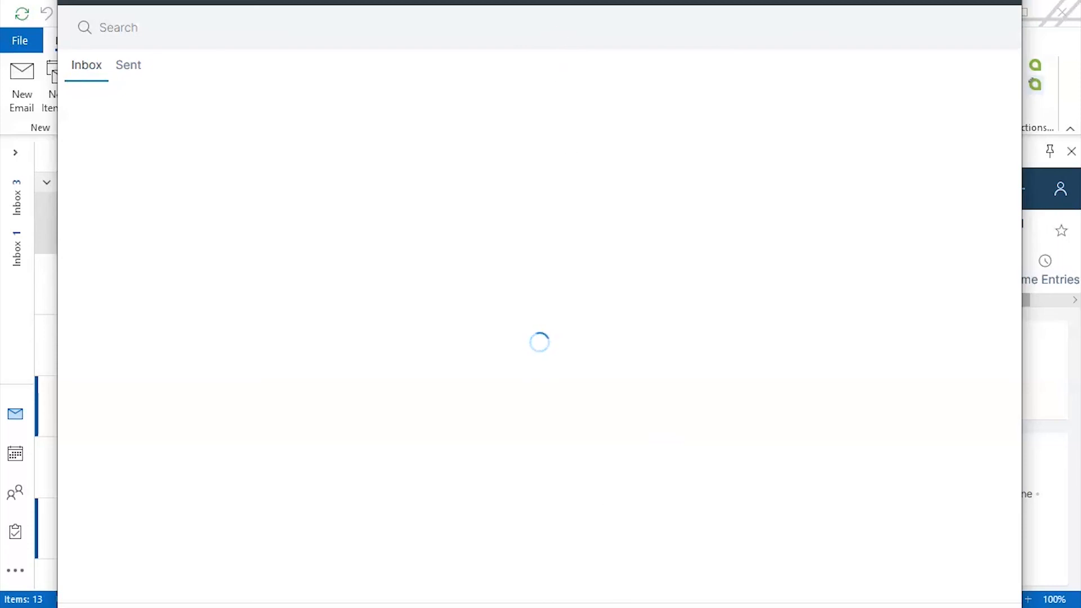
left_click_drag(535, 0, 549, 49)
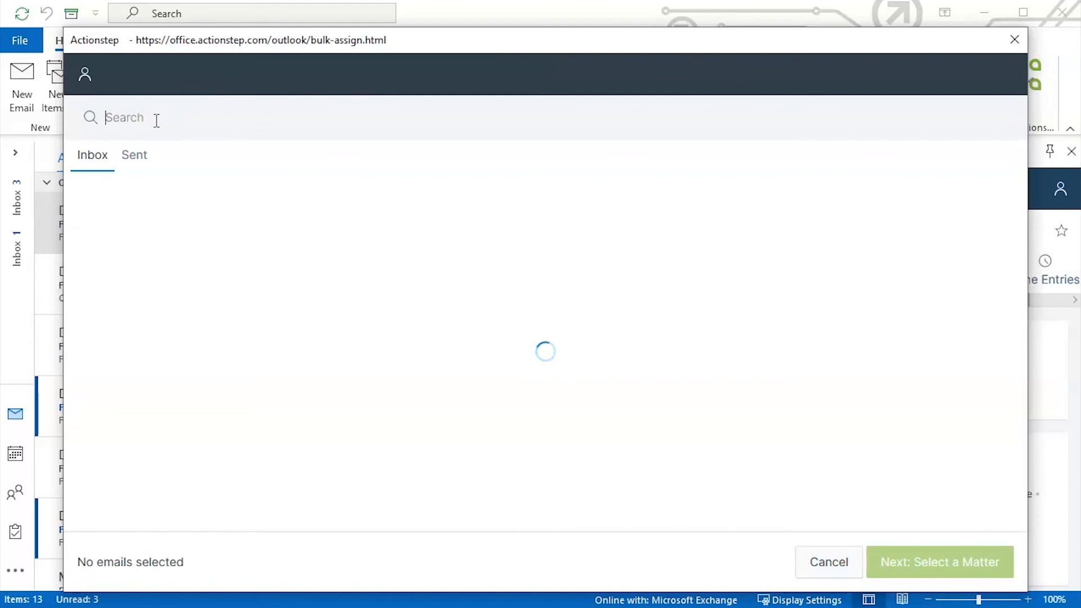
type("dunc")
type("a")
key("BackSpace")
type("can")
key("Return")
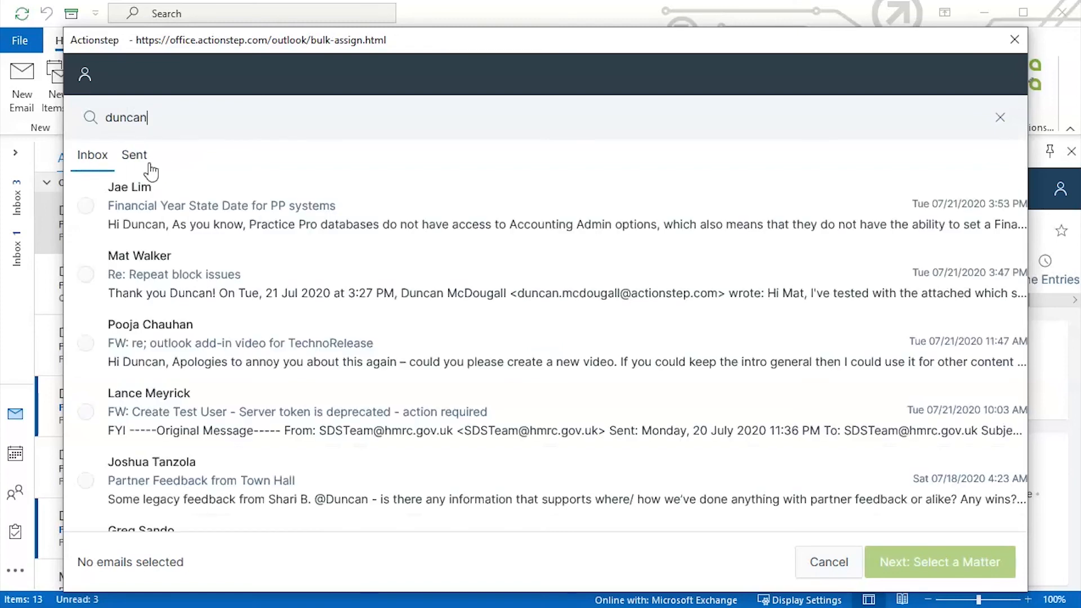
left_click(85, 275)
left_click(85, 343)
left_click(934, 562)
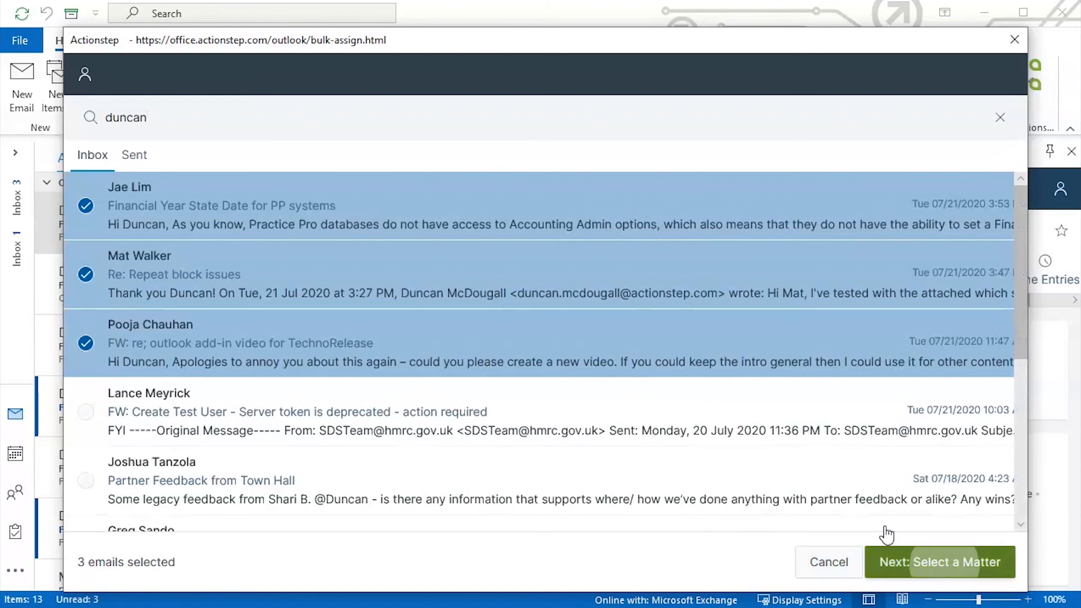
type("312")
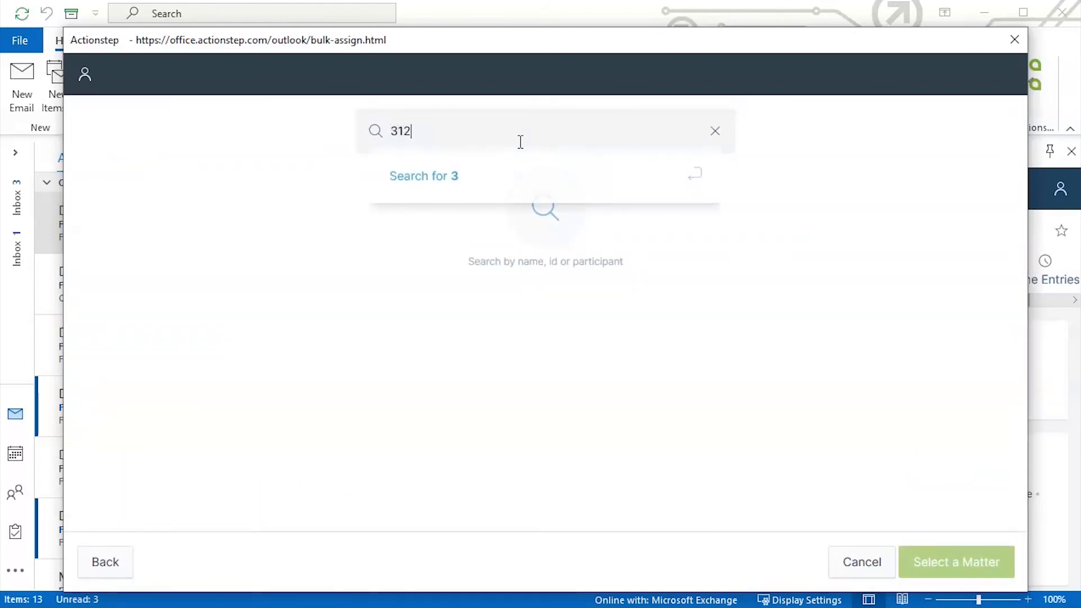
key("BackSpace")
key("Return")
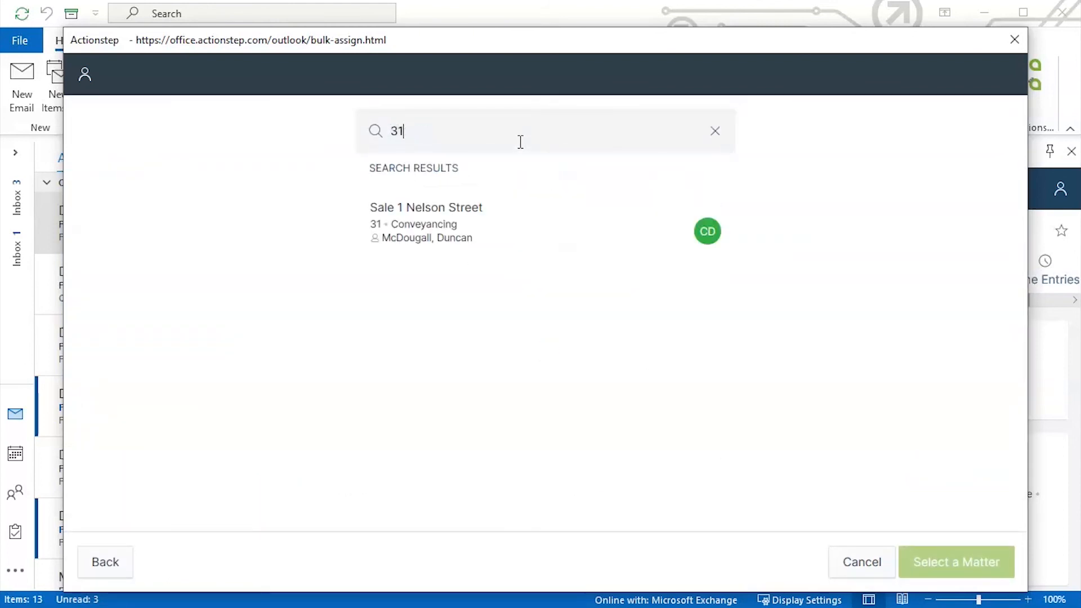
left_click(489, 242)
left_click(926, 561)
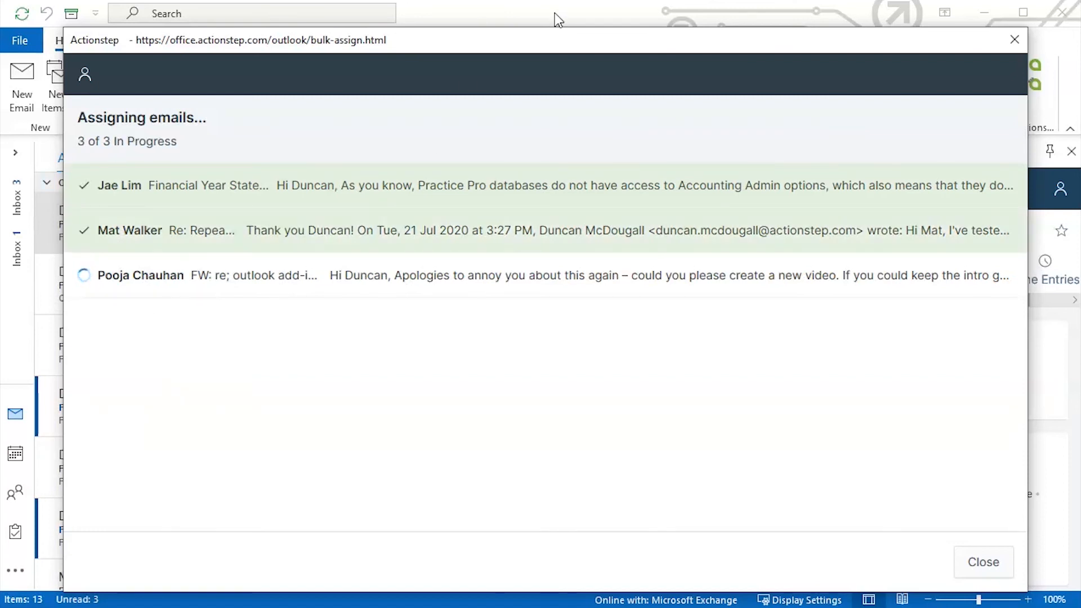
mouse_move(538, 38)
left_mouse_down()
mouse_move(539, 501)
mouse_move(567, 543)
mouse_move(512, 33)
mouse_move(530, 21)
left_mouse_up()
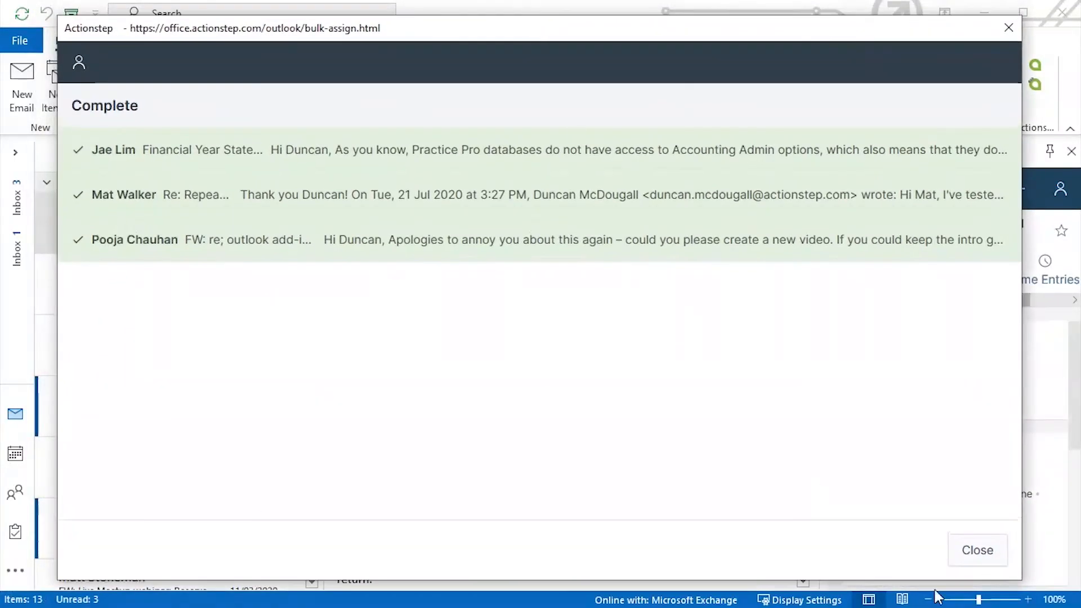
left_click(974, 547)
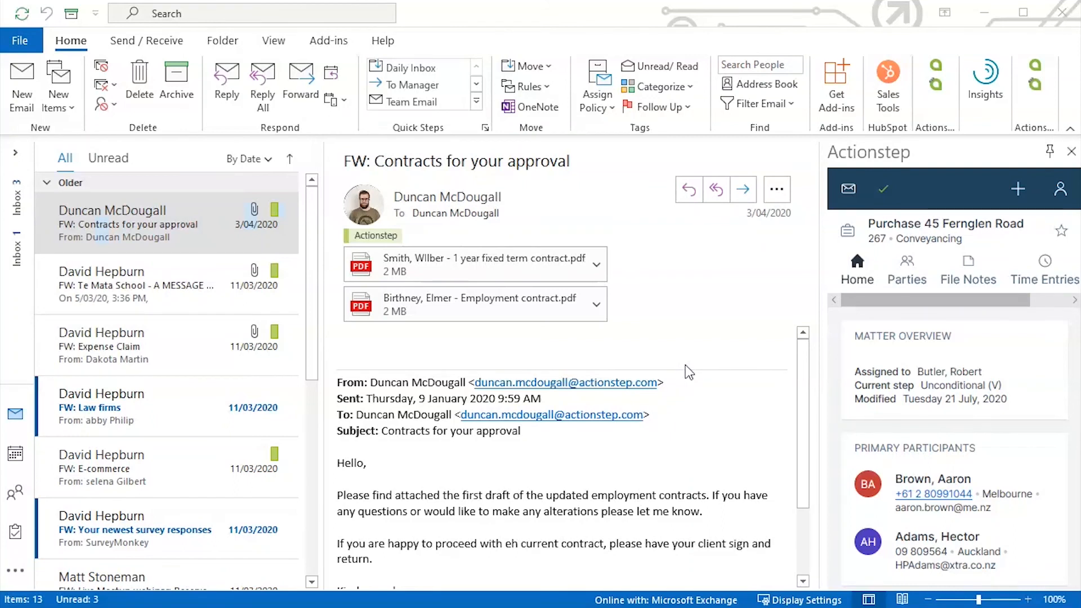
Start a new email and return the Actionstep pane to its matter search
left_click(23, 68)
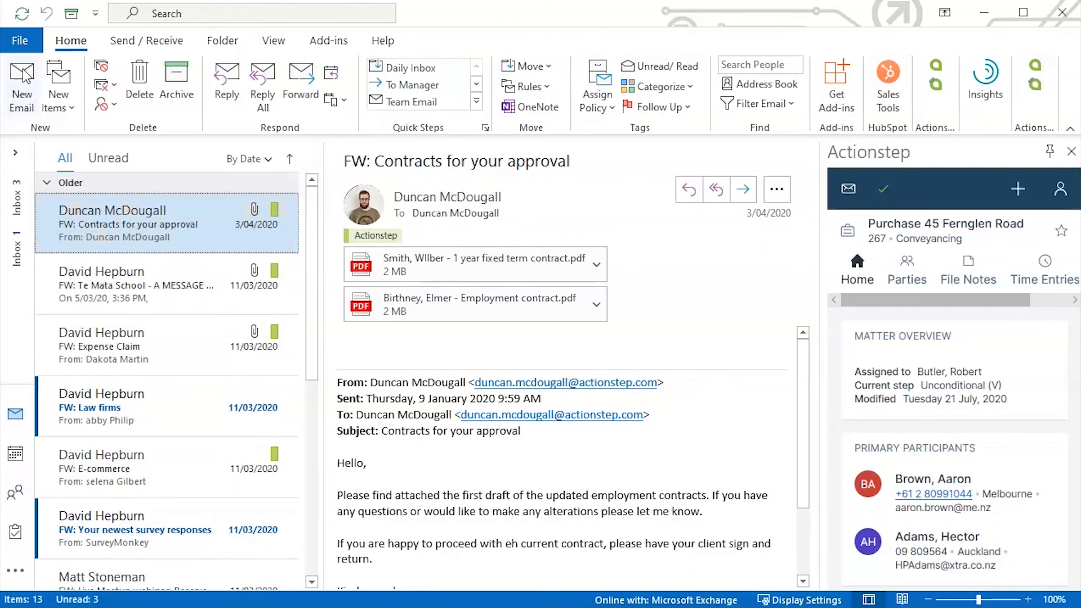
left_click(22, 78)
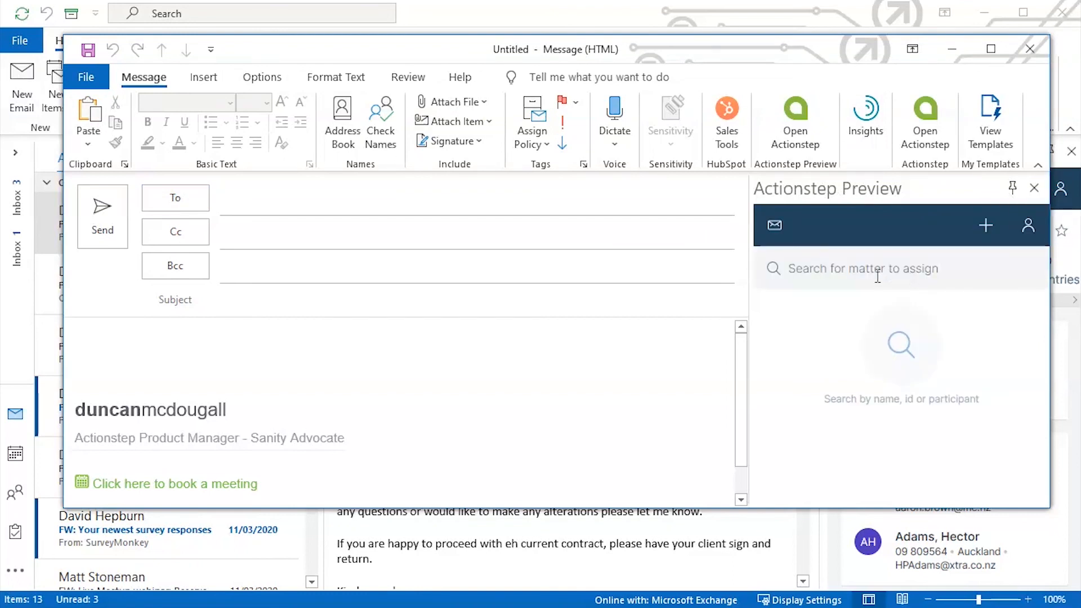
left_click(986, 226)
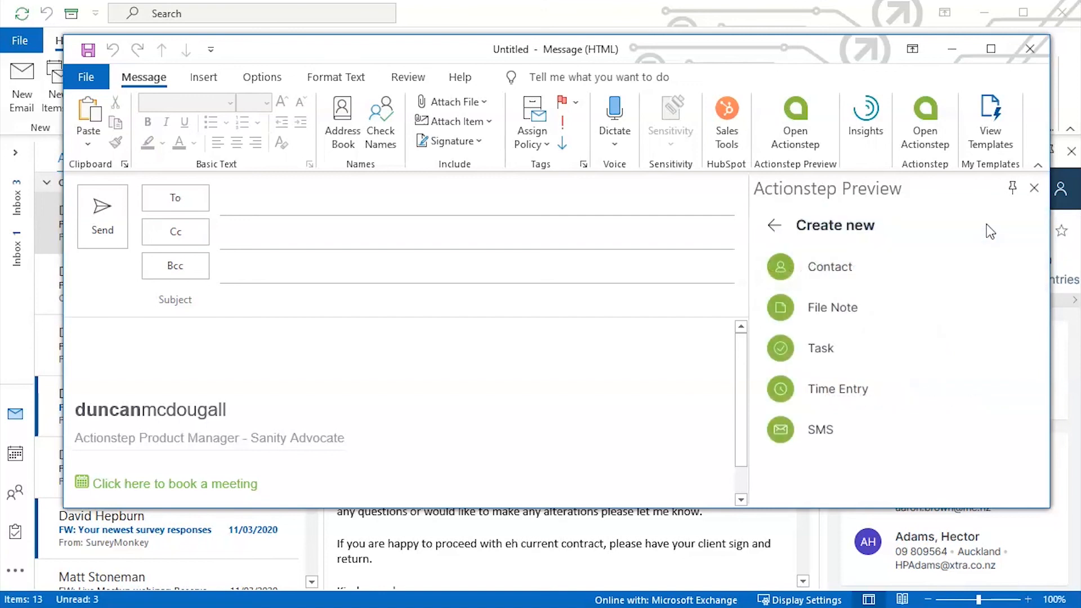
left_click(774, 226)
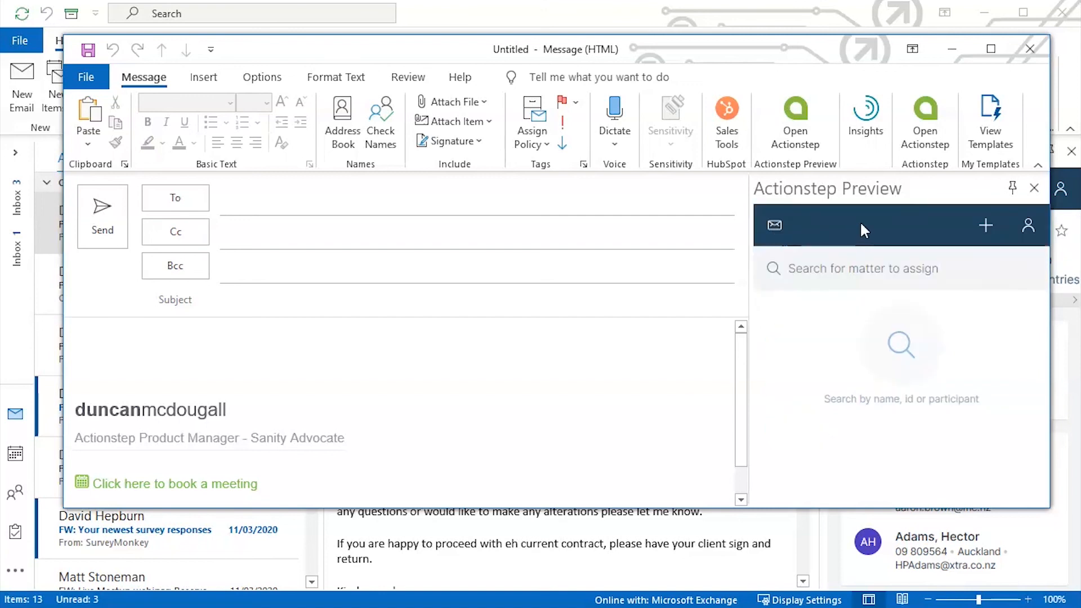
left_click(846, 268)
type("32")
key("Return")
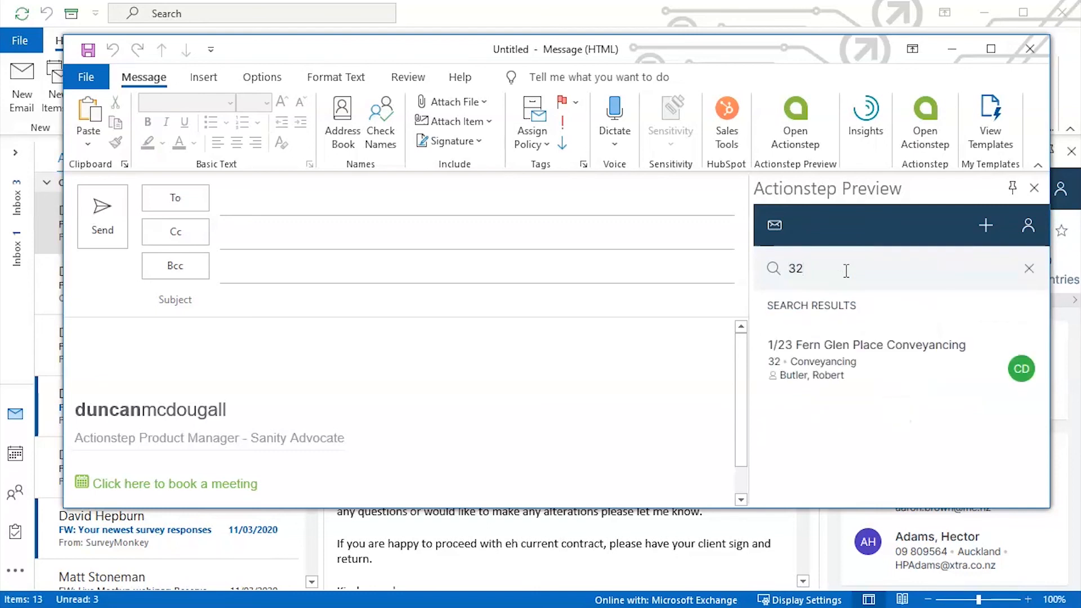
left_click(855, 341)
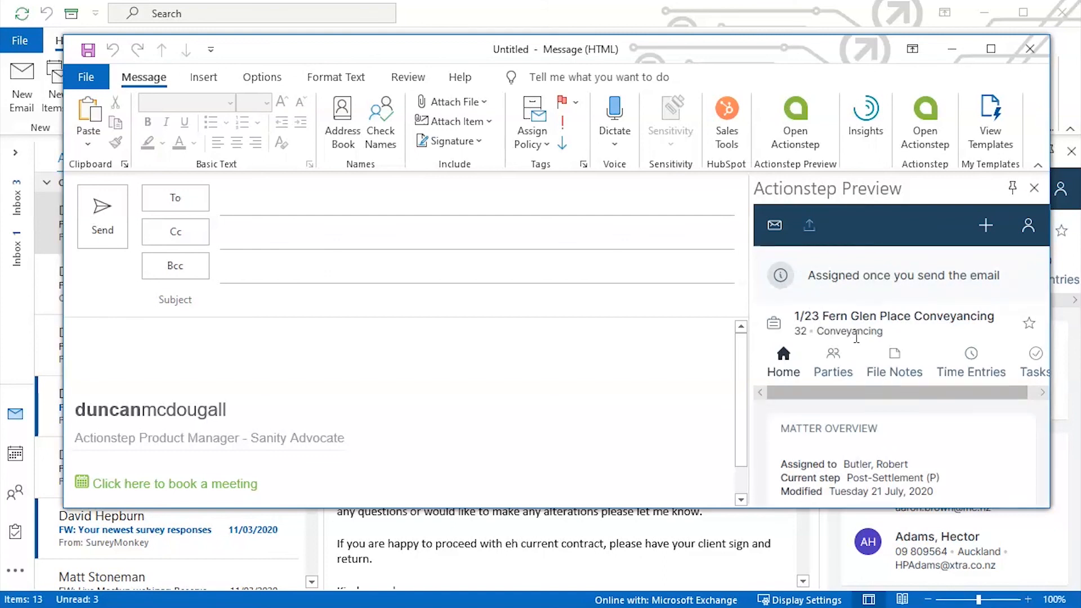
left_click(772, 228)
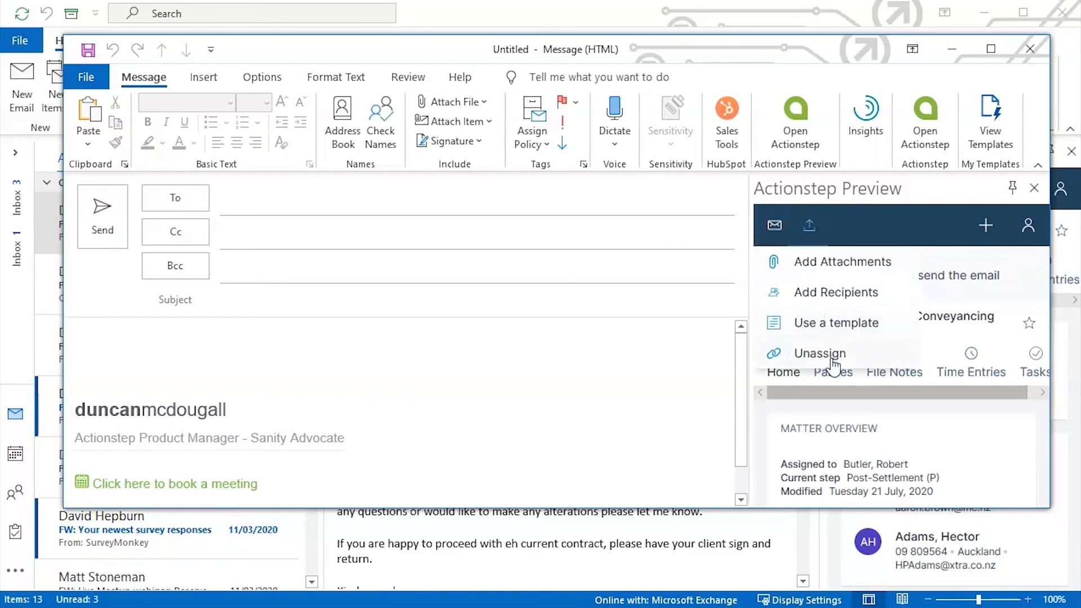
Add one of the matter's contacts to the draft as a recipient
left_click(826, 296)
scroll(919, 346, "down", 1)
scroll(919, 346, "down", 1)
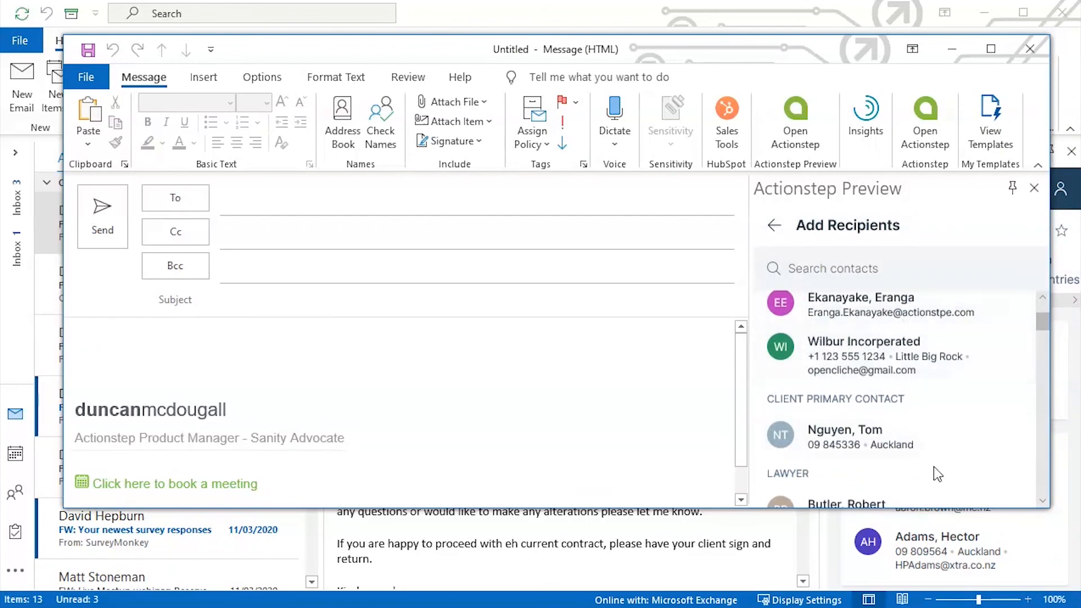
left_click(921, 440)
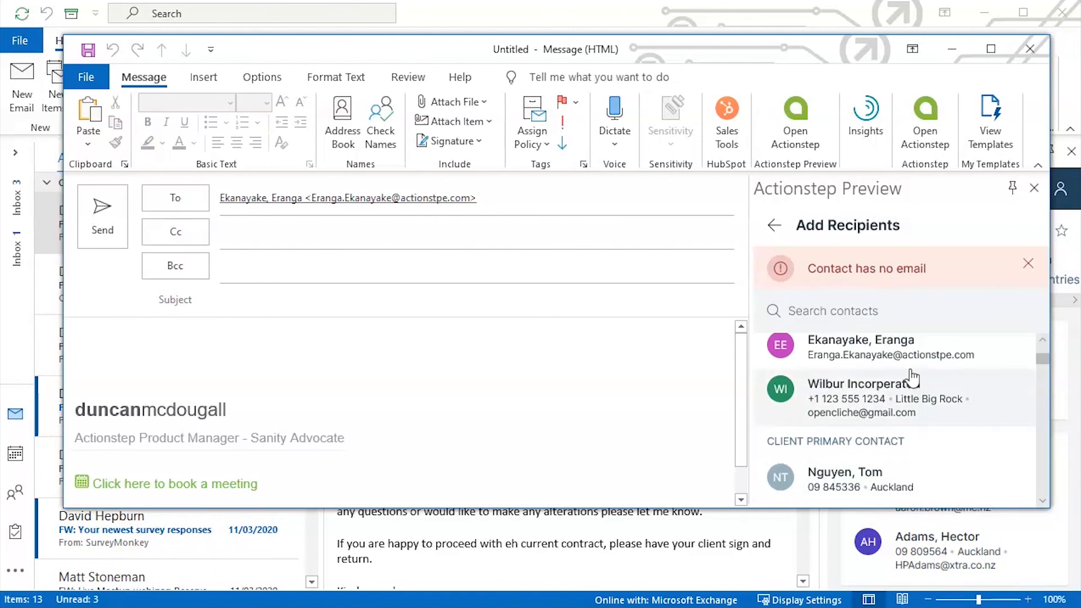
Search the contacts by name, add the found contact as a second recipient, and return to the matter view
scroll(901, 380, "down", 3)
scroll(888, 381, "up", 2)
left_click(848, 314)
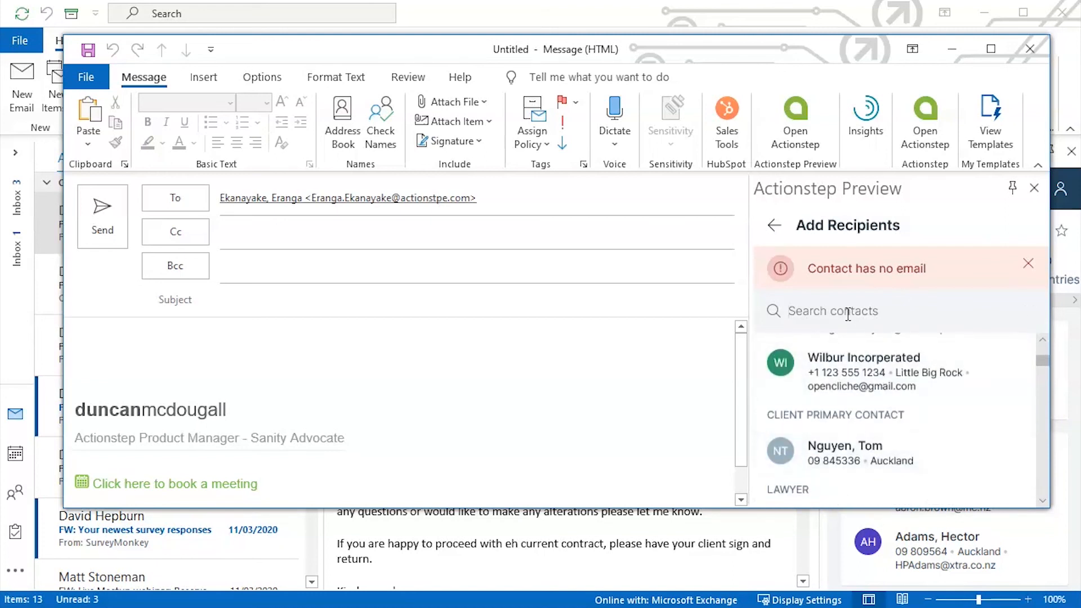
type("jae")
key("Return")
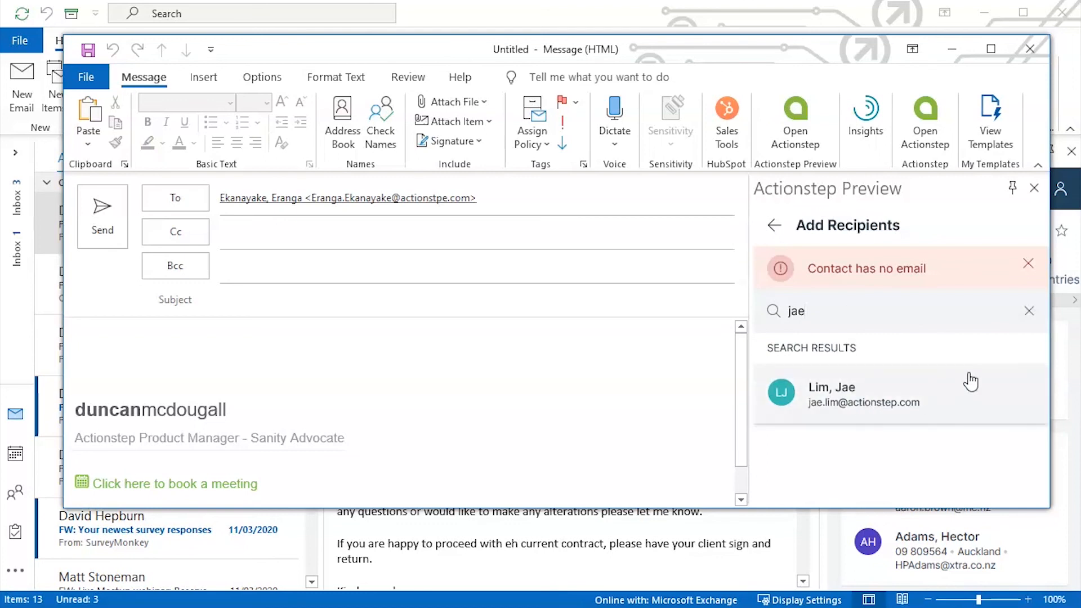
left_click(970, 381)
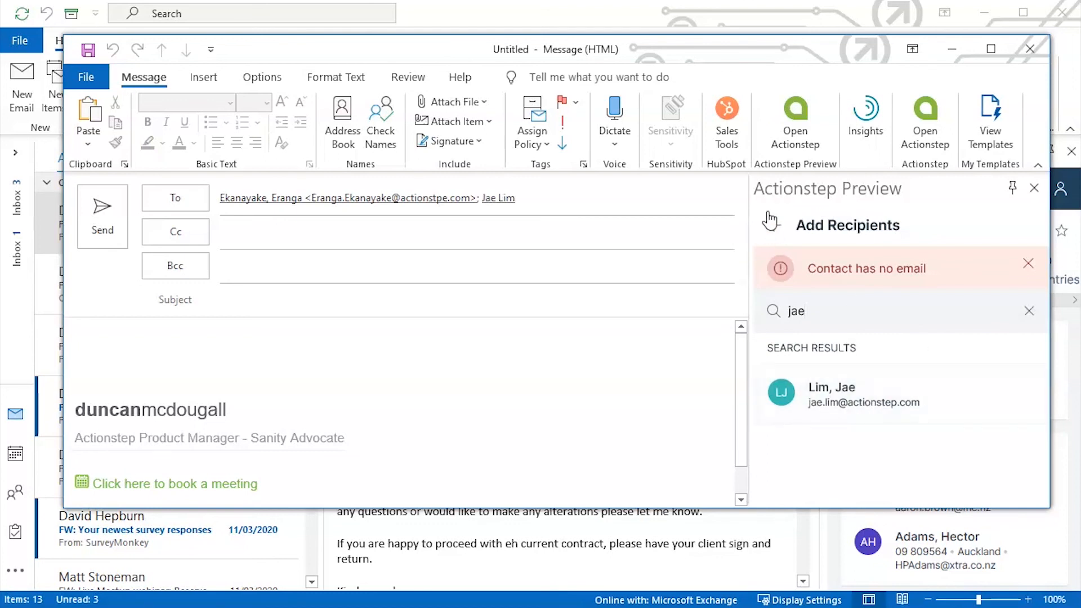
left_click(774, 227)
left_click(774, 231)
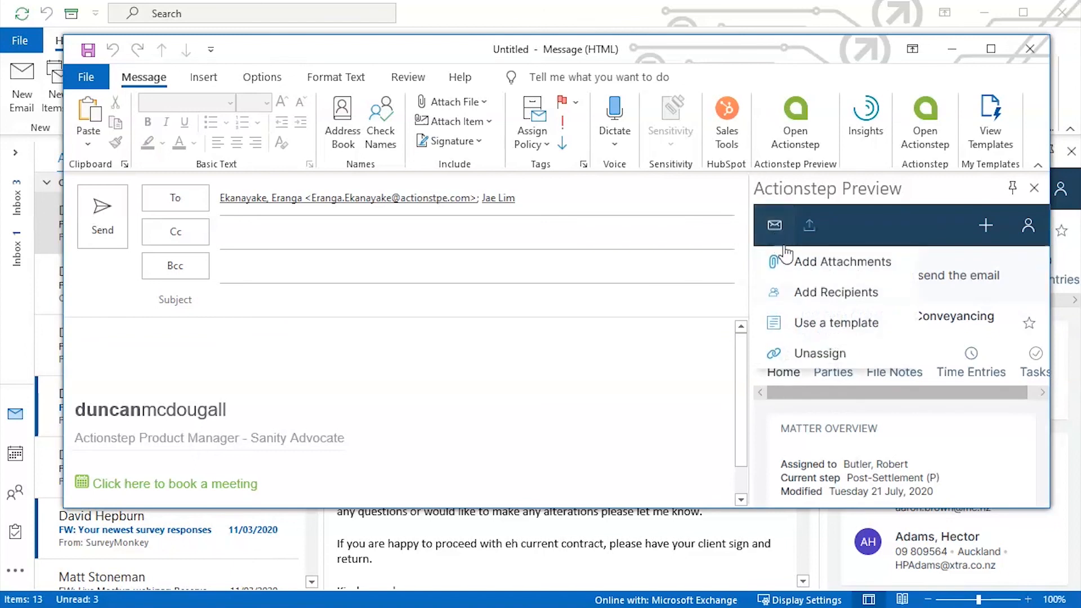
Apply the Conveyancing 'Settlement notice' template to the draft's subject and body
left_click(844, 325)
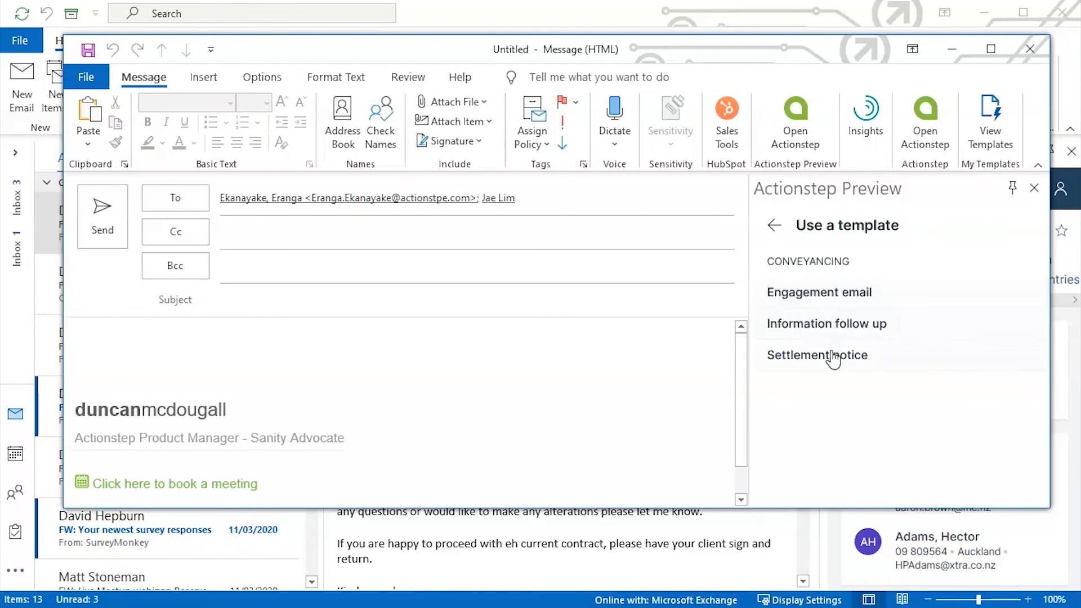
left_click(832, 356)
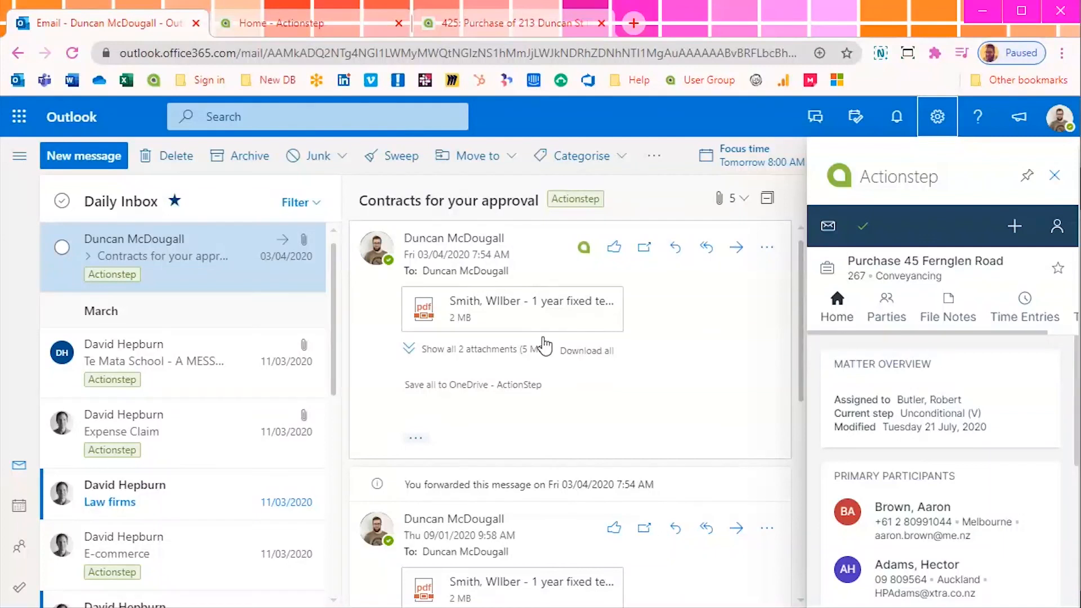
left_click(1014, 226)
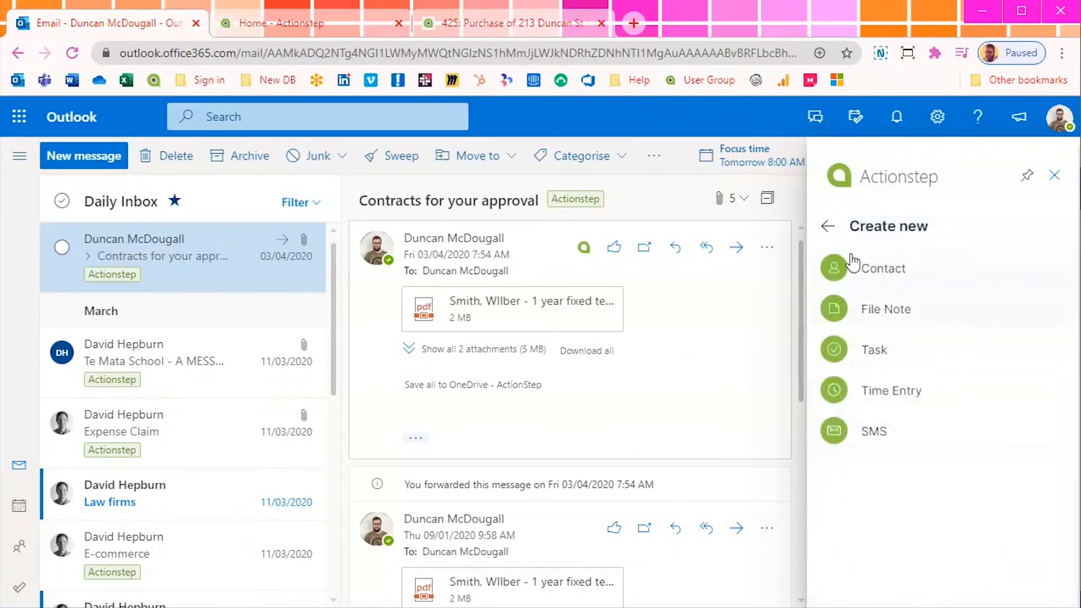
left_click(828, 226)
scroll(931, 459, "down", 3)
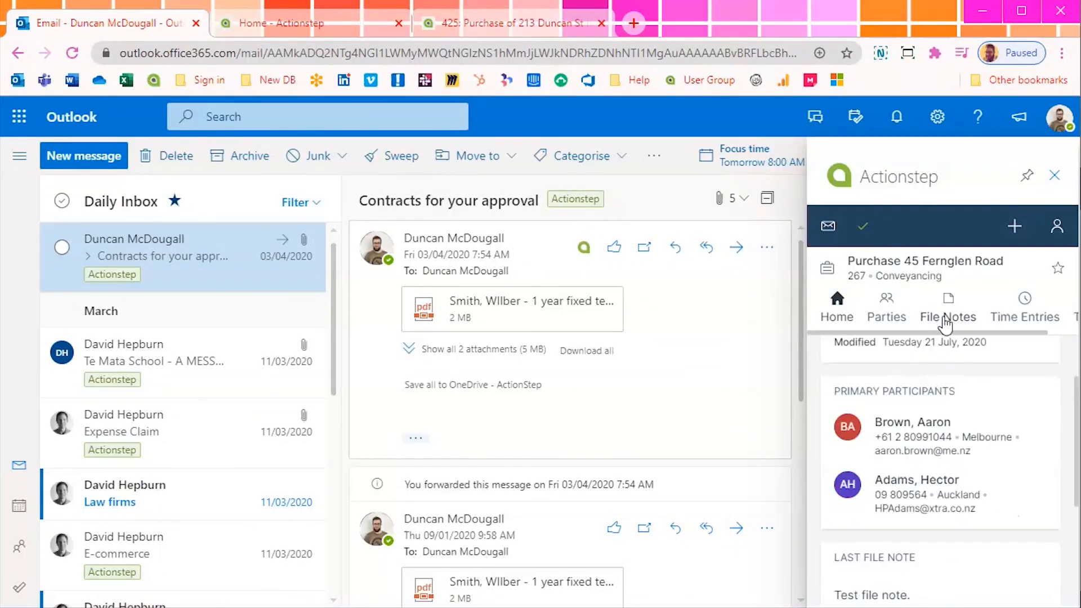
left_click(945, 325)
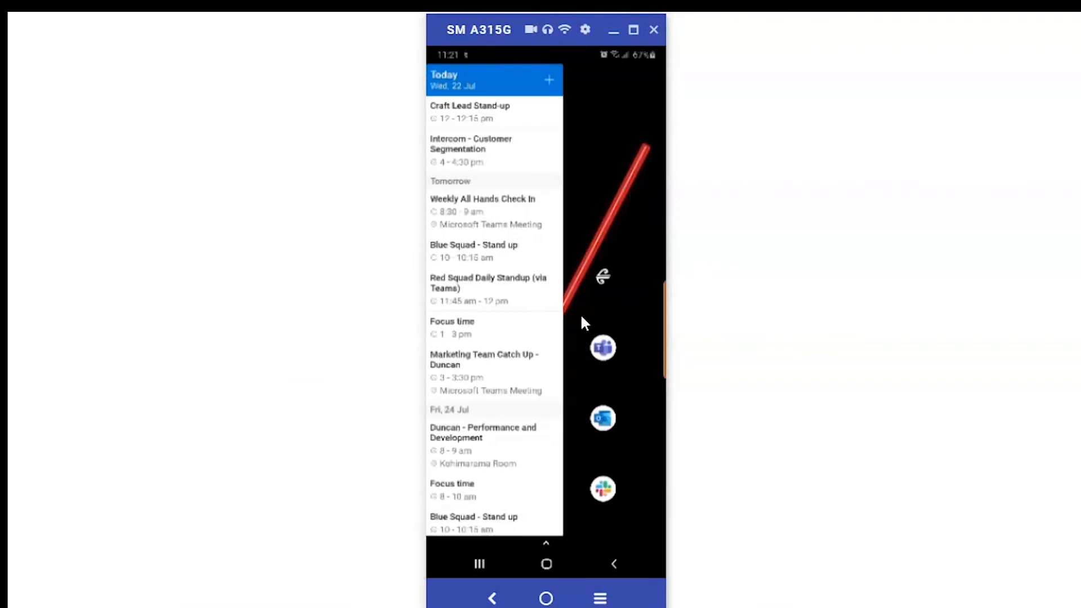
Launch Outlook on the phone, select then deselect two emails, and open Contracts for your approval
left_click(603, 421)
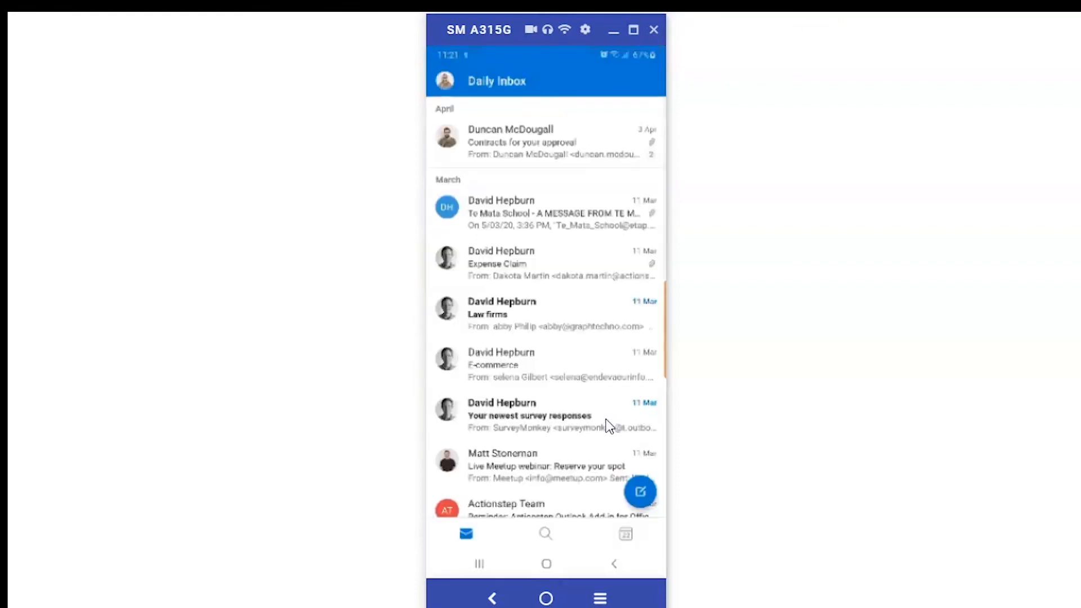
left_click(648, 263)
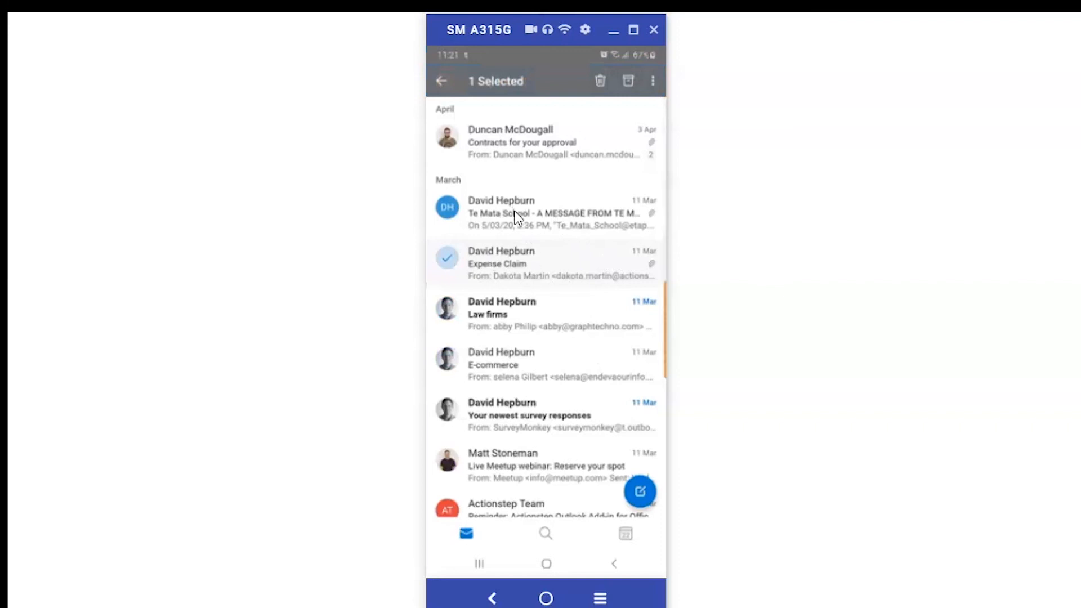
left_click(514, 146)
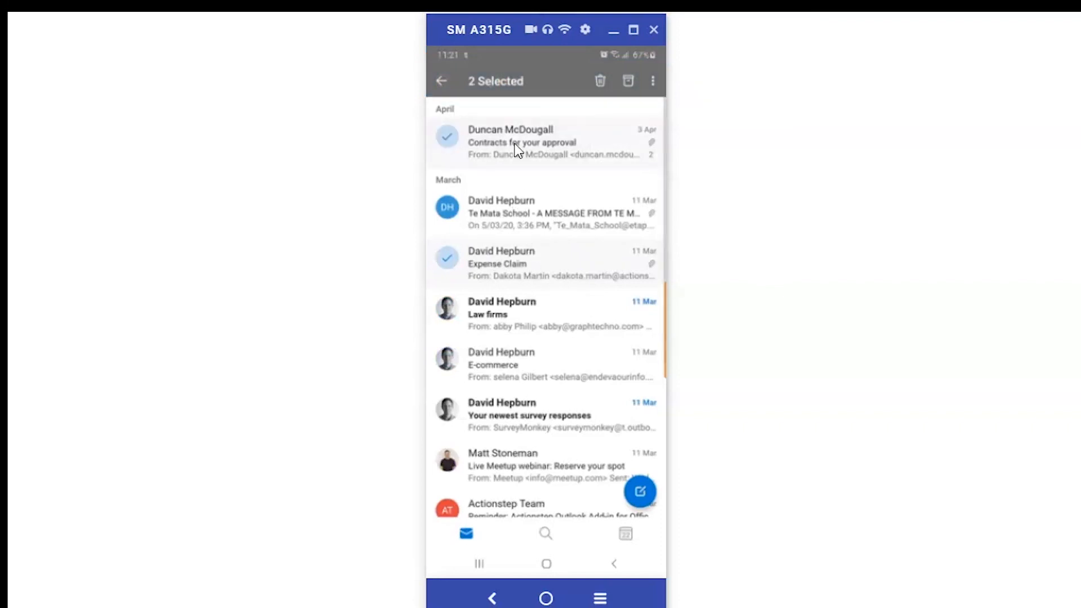
left_click(447, 137)
left_click(447, 259)
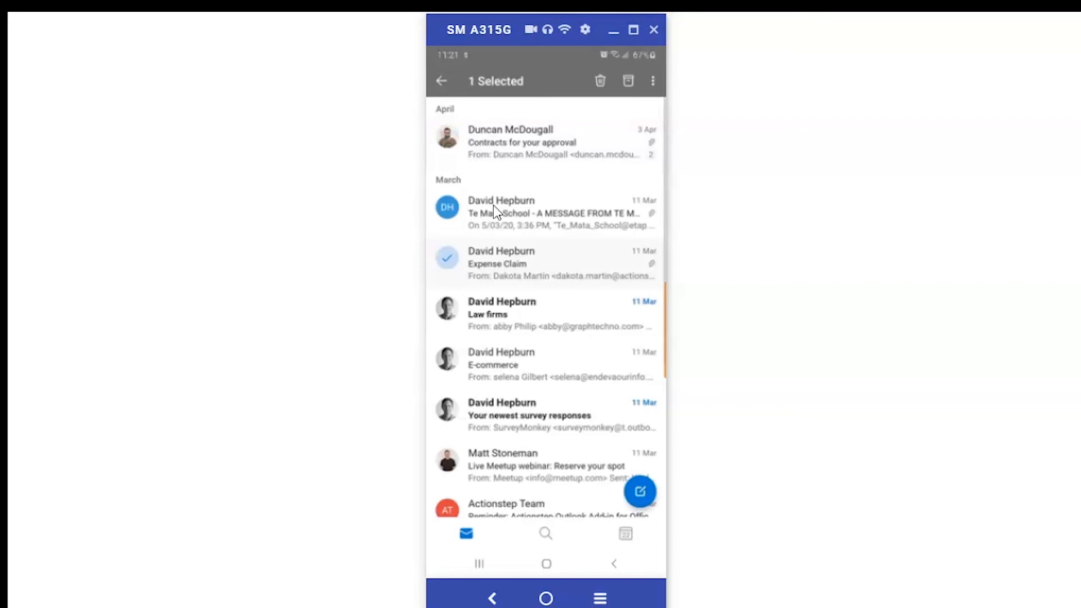
left_click(542, 147)
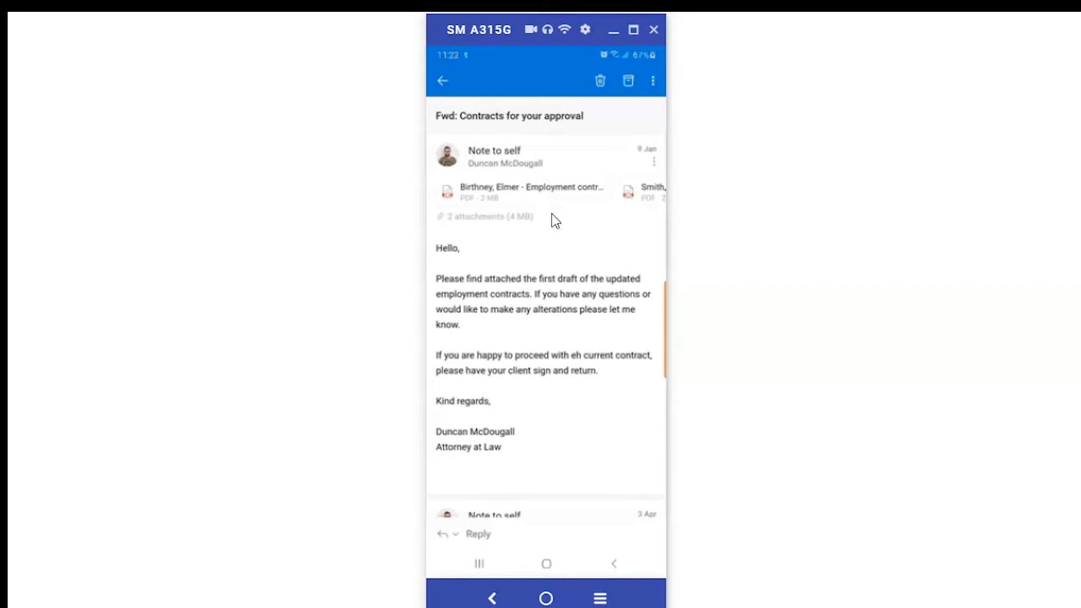
File the email via Open Actionstep to A v Google New Zealand Limited, then view its Parties and File Notes
left_click(654, 163)
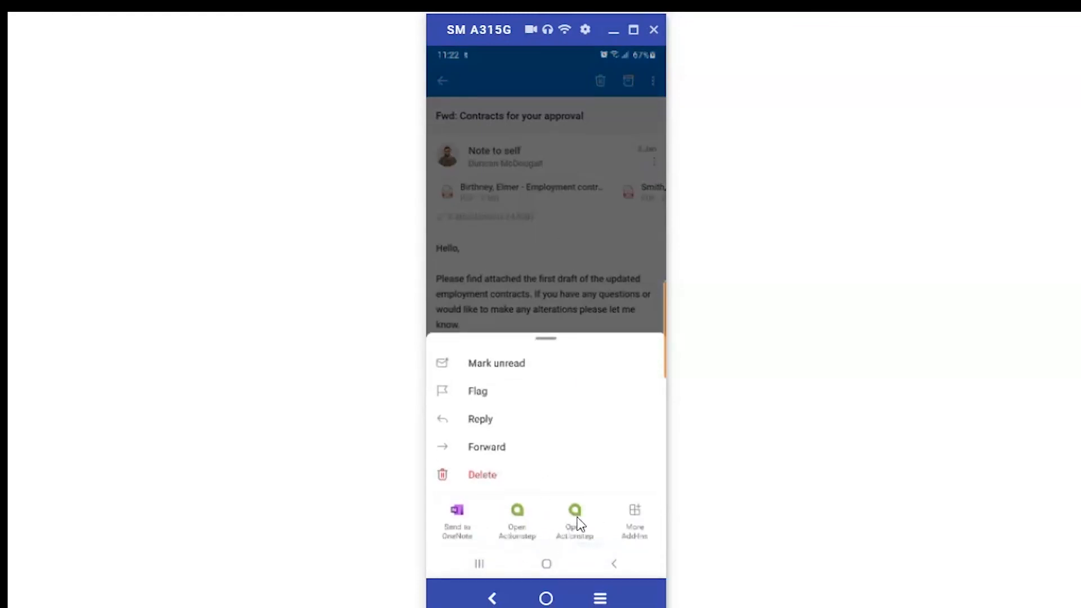
left_click(575, 511)
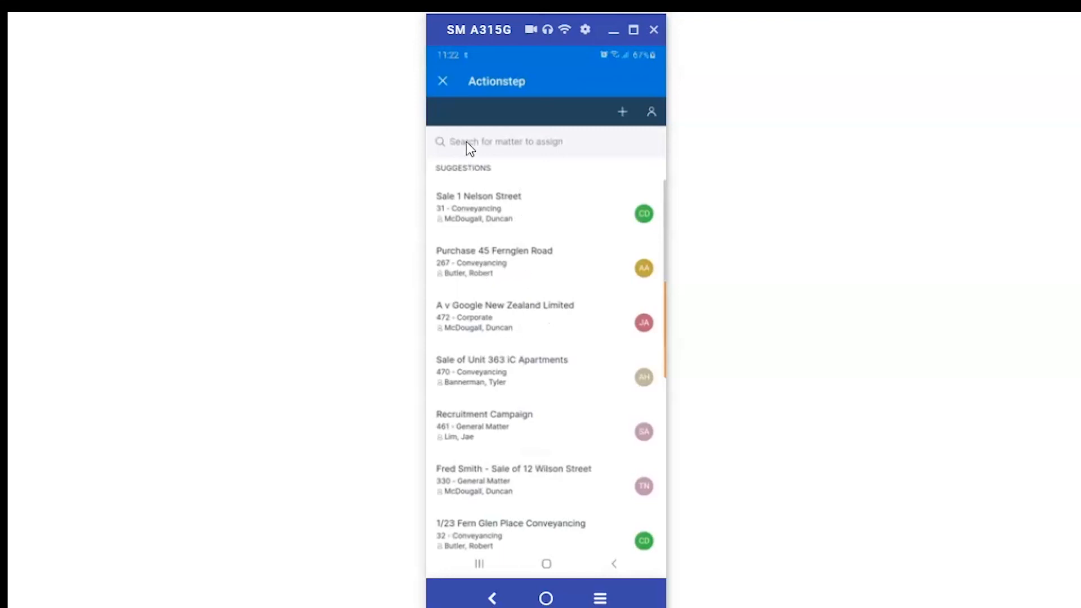
left_click(487, 323)
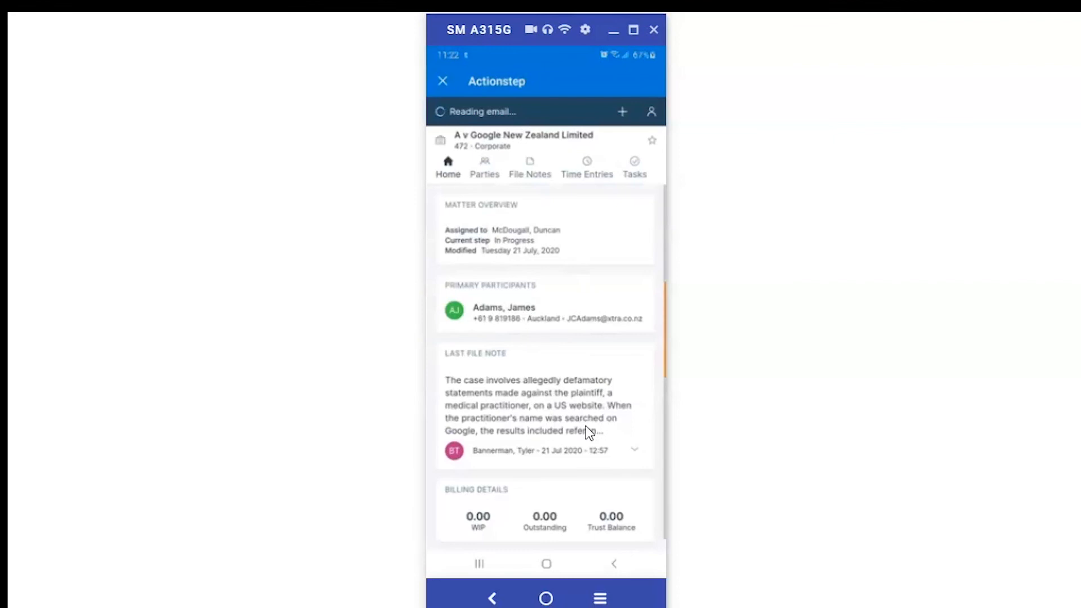
left_click(483, 169)
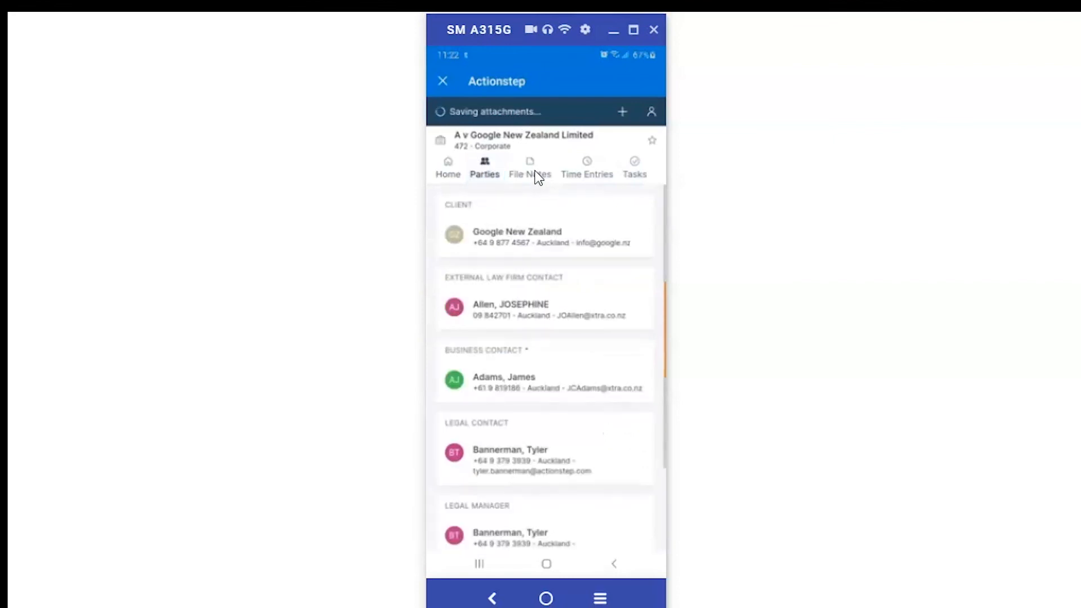
left_click(538, 177)
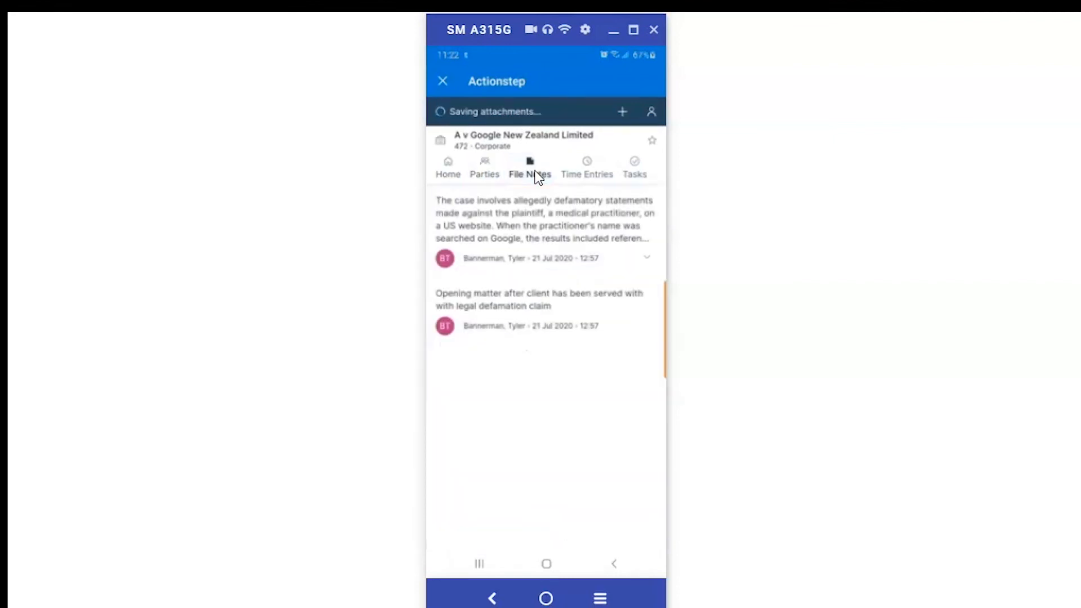